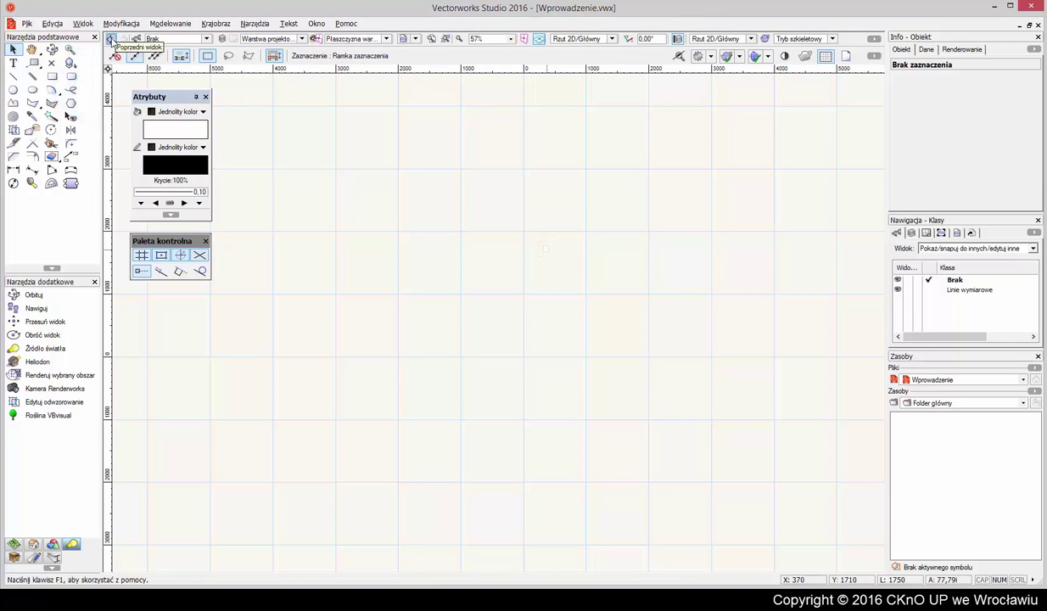
Go back to the previous view and return to the Rzut 2D/Główny view.
{"action": "left_click", "coordinate": [109, 40]}
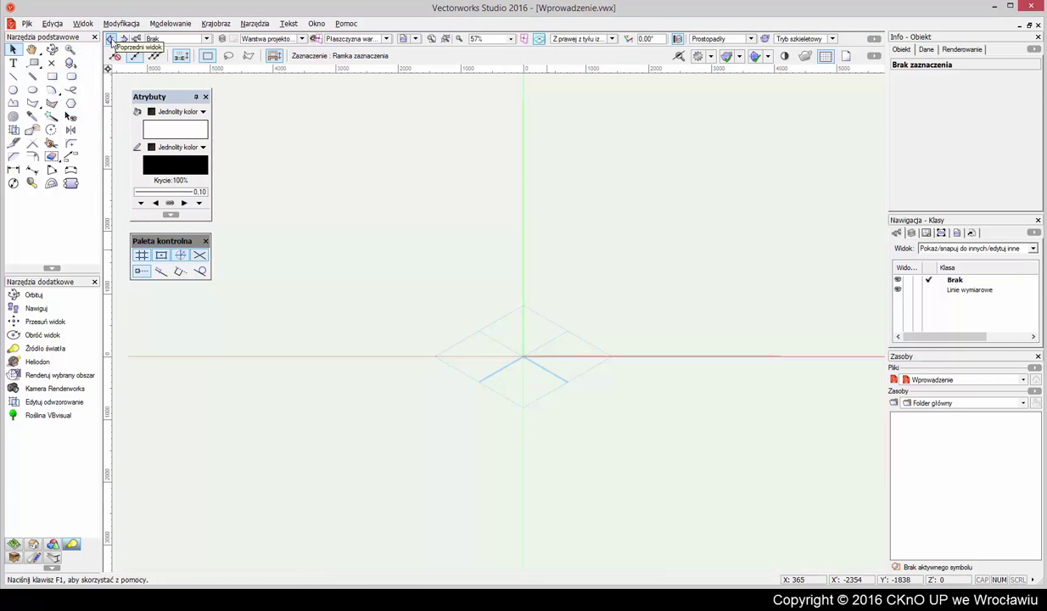
{"action": "left_click", "coordinate": [123, 41]}
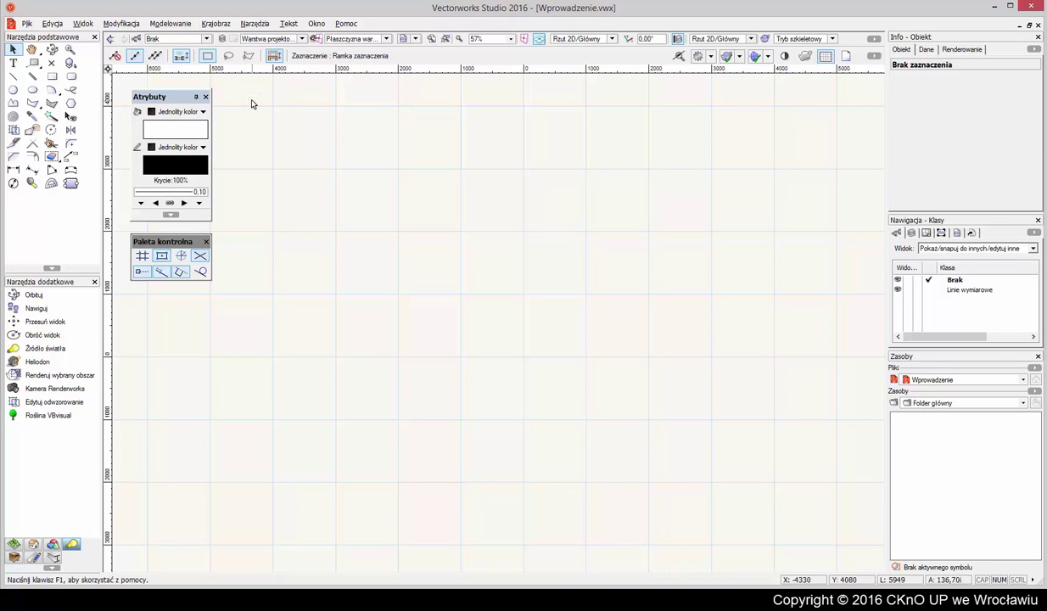
Examine the available classes, layers, working planes and saved view options without changing any of them.
{"action": "left_click", "coordinate": [206, 39]}
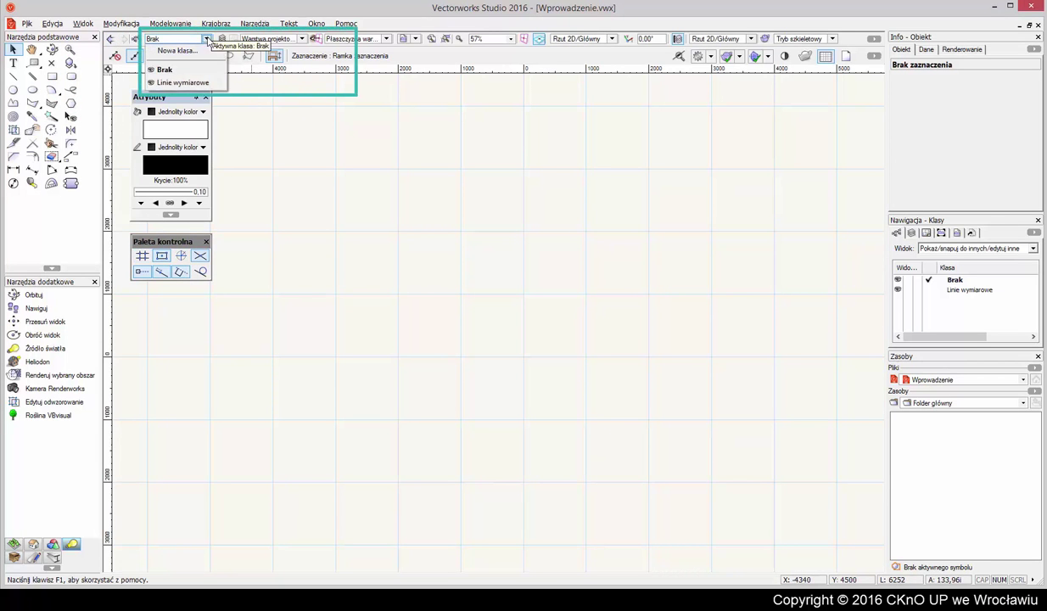
{"action": "left_click", "coordinate": [302, 39]}
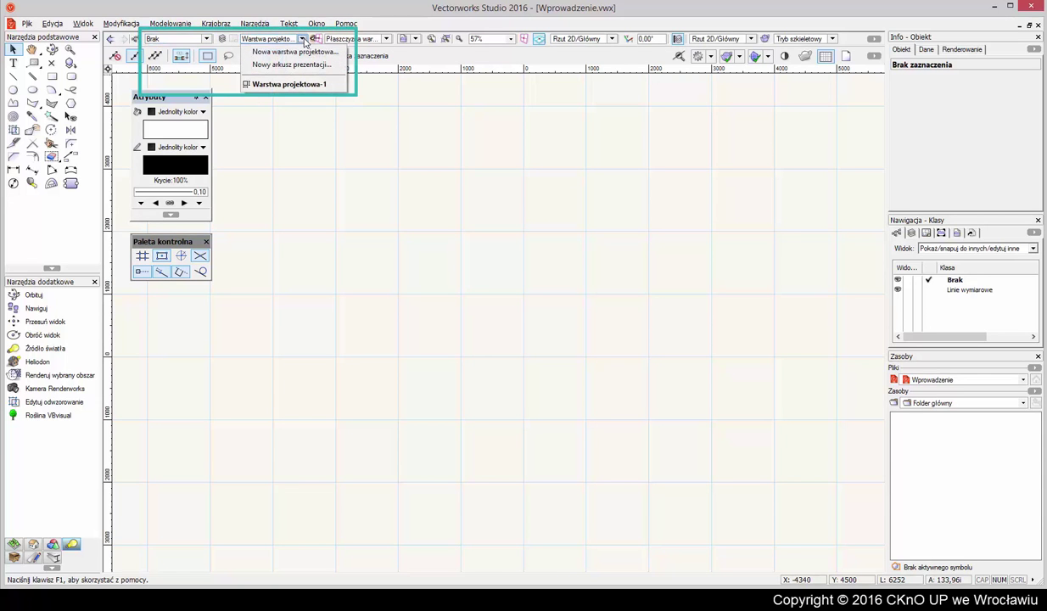
{"action": "left_click", "coordinate": [339, 109]}
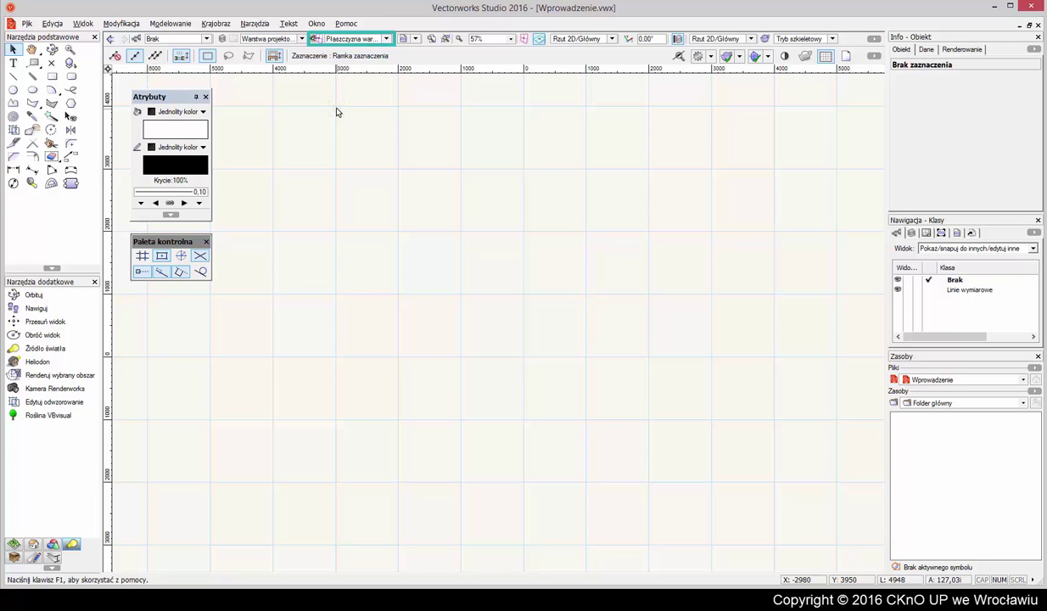
{"action": "left_click", "coordinate": [386, 39]}
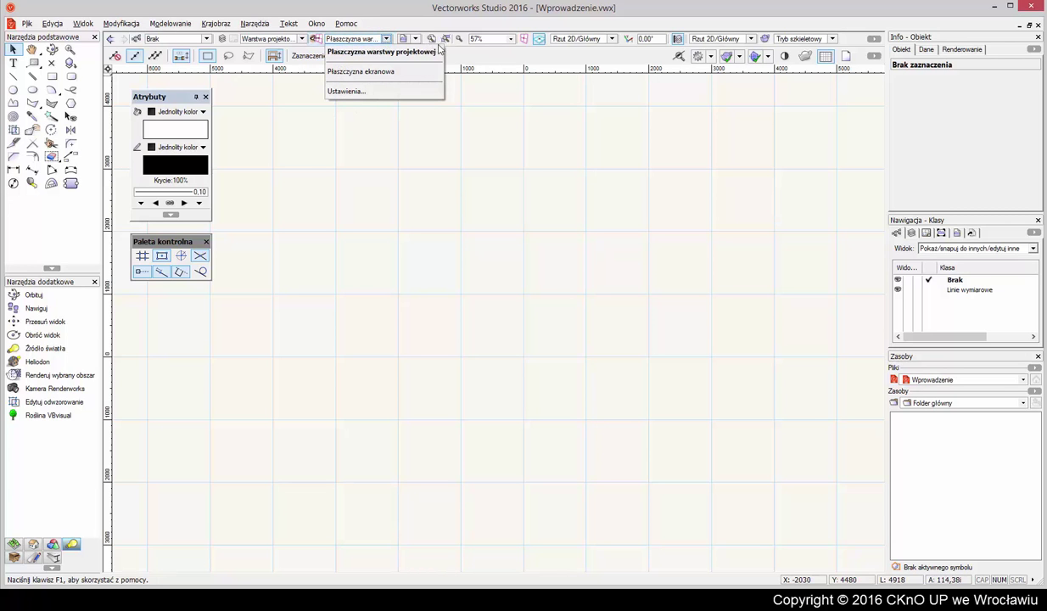
{"action": "left_click", "coordinate": [484, 109]}
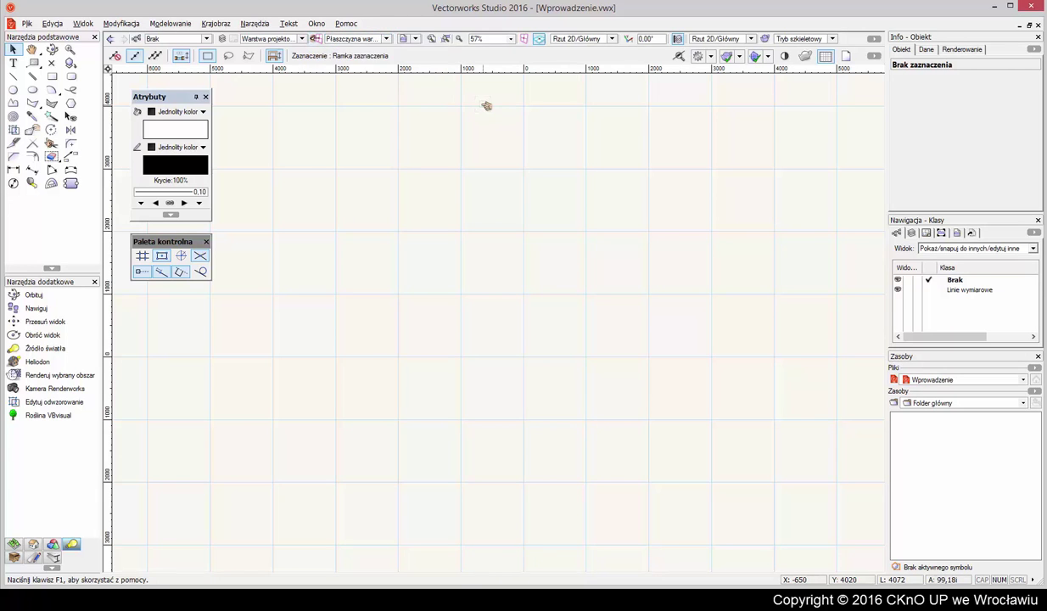
{"action": "left_click", "coordinate": [415, 39]}
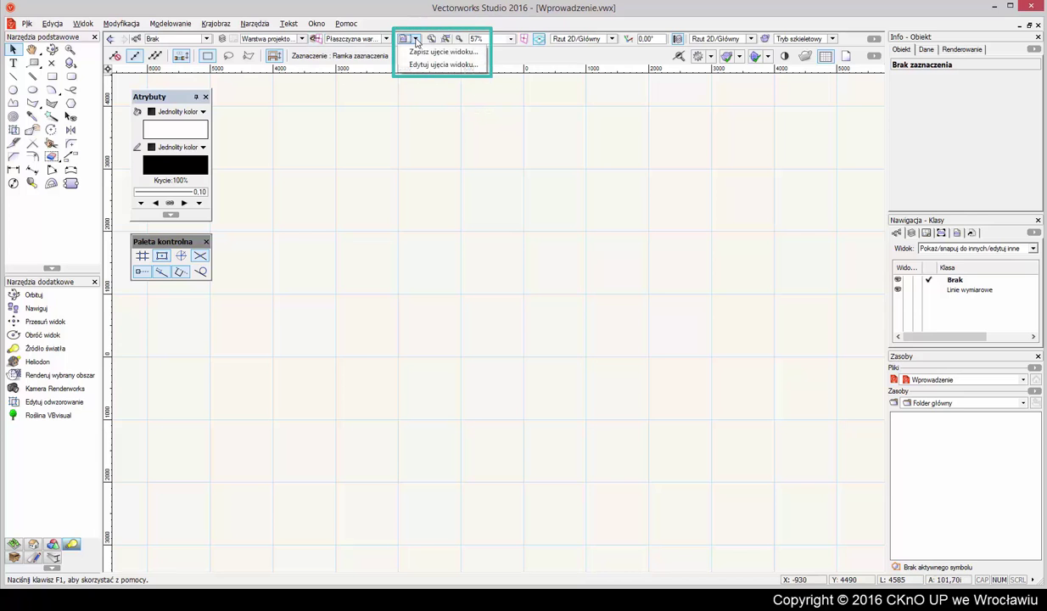
{"action": "left_click", "coordinate": [530, 85]}
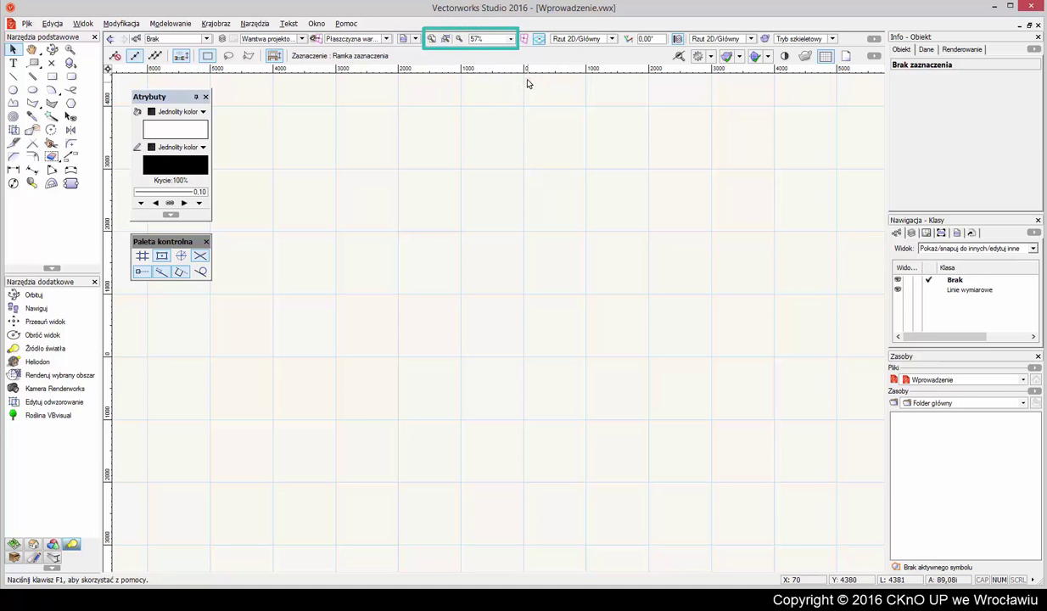
Examine the available zoom levels, standard views, projection types and rendering modes without changing the current settings.
{"action": "left_click", "coordinate": [511, 39]}
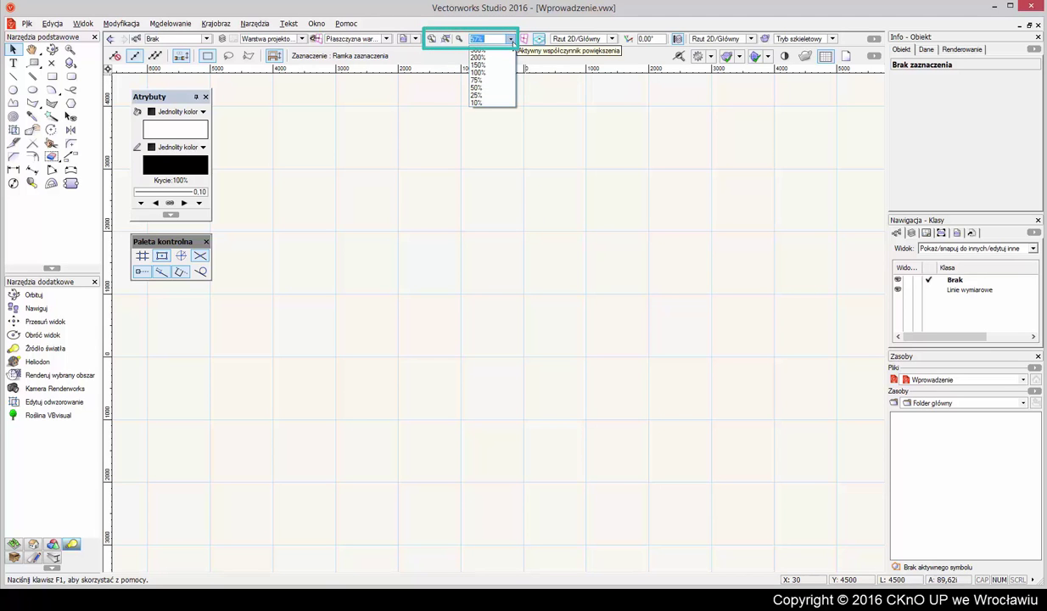
{"action": "left_click", "coordinate": [511, 39]}
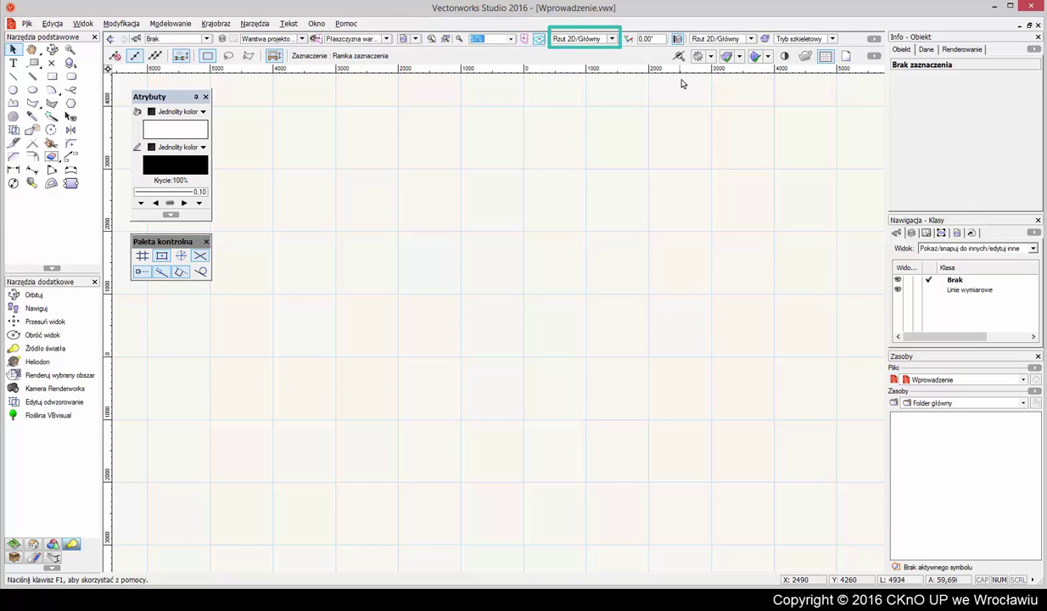
{"action": "left_click", "coordinate": [612, 39]}
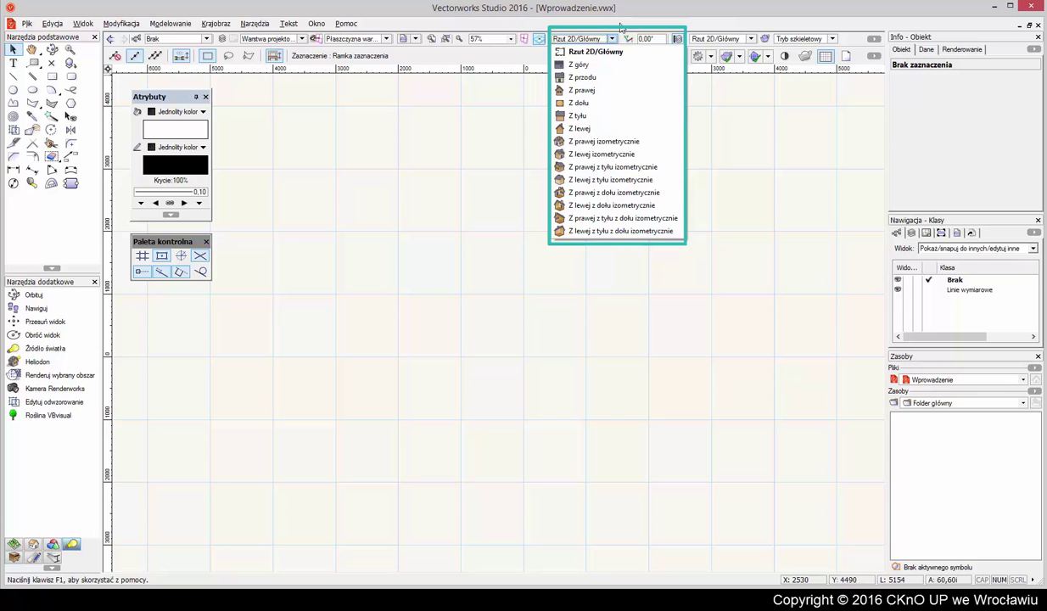
{"action": "left_click", "coordinate": [593, 40]}
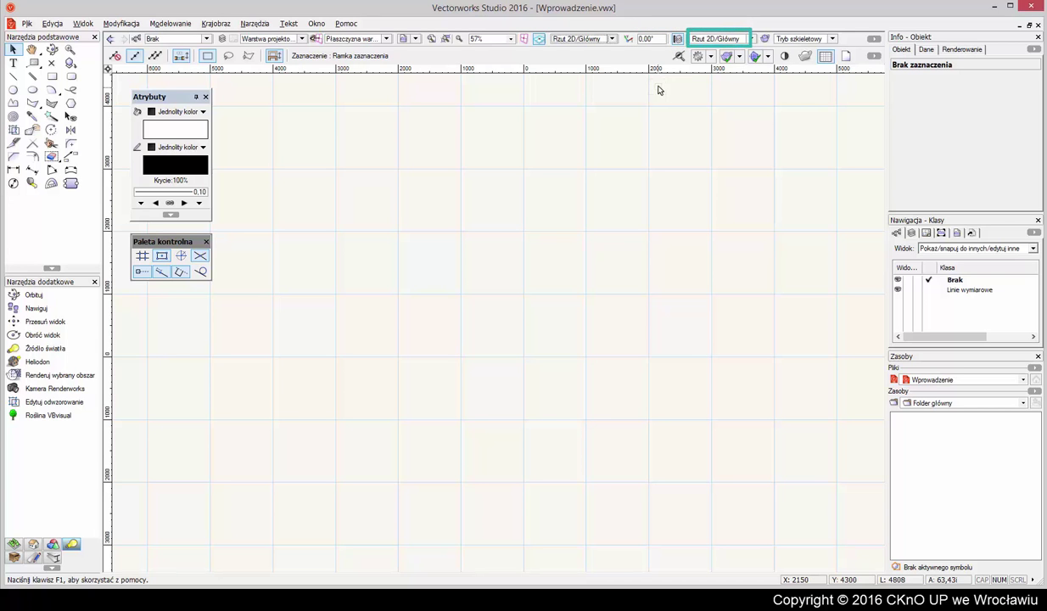
{"action": "left_click", "coordinate": [752, 39]}
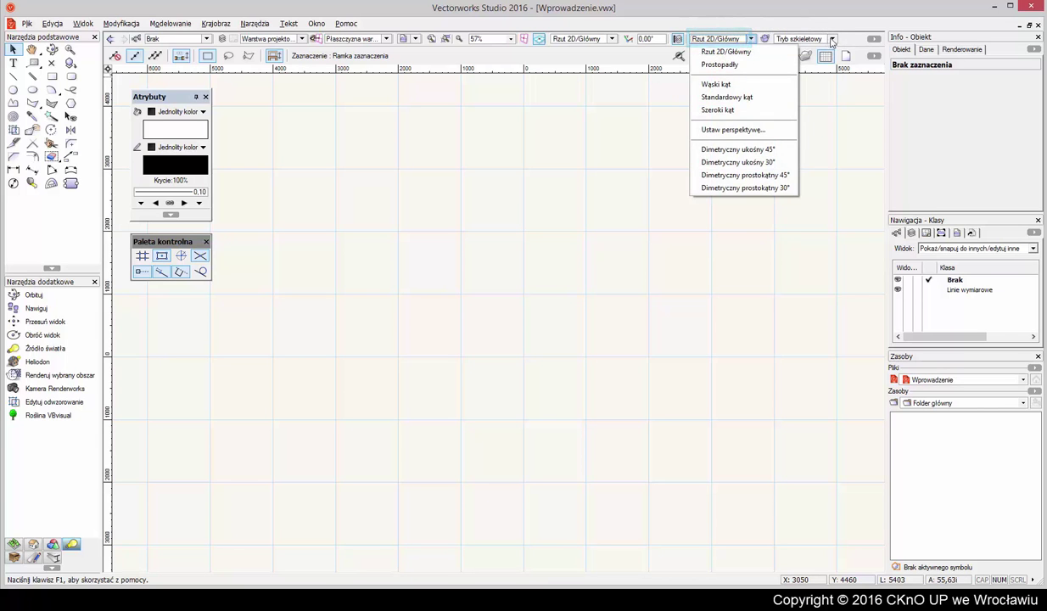
{"action": "left_click", "coordinate": [800, 40]}
{"action": "left_click", "coordinate": [854, 23]}
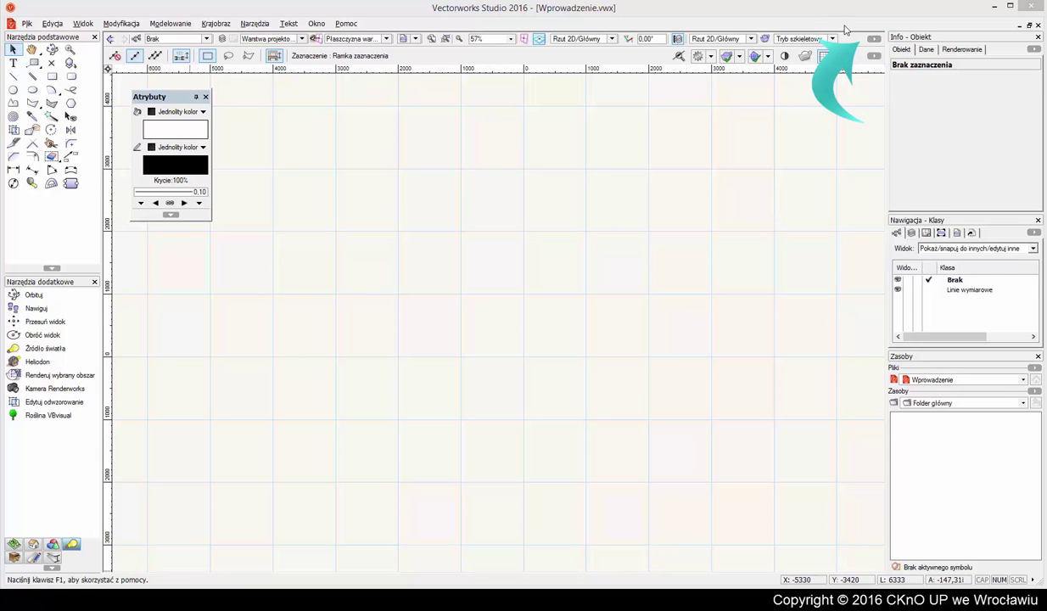
Customize the view controls: show Skala warstwy projektowej and hide Widok ujednolicony and Obrócony widok.
{"action": "left_click", "coordinate": [874, 39]}
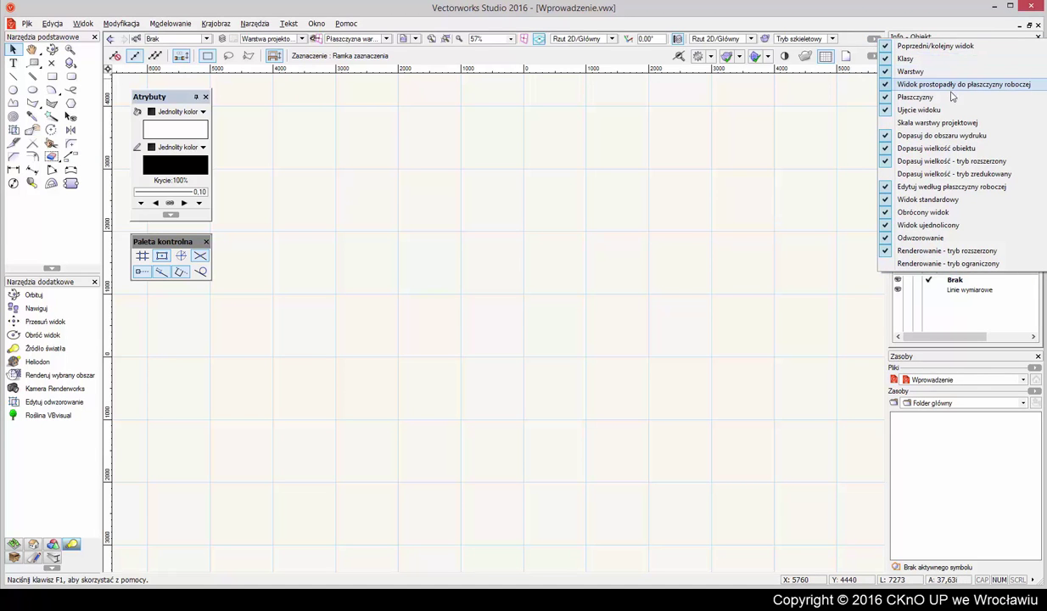
{"action": "left_click", "coordinate": [959, 124]}
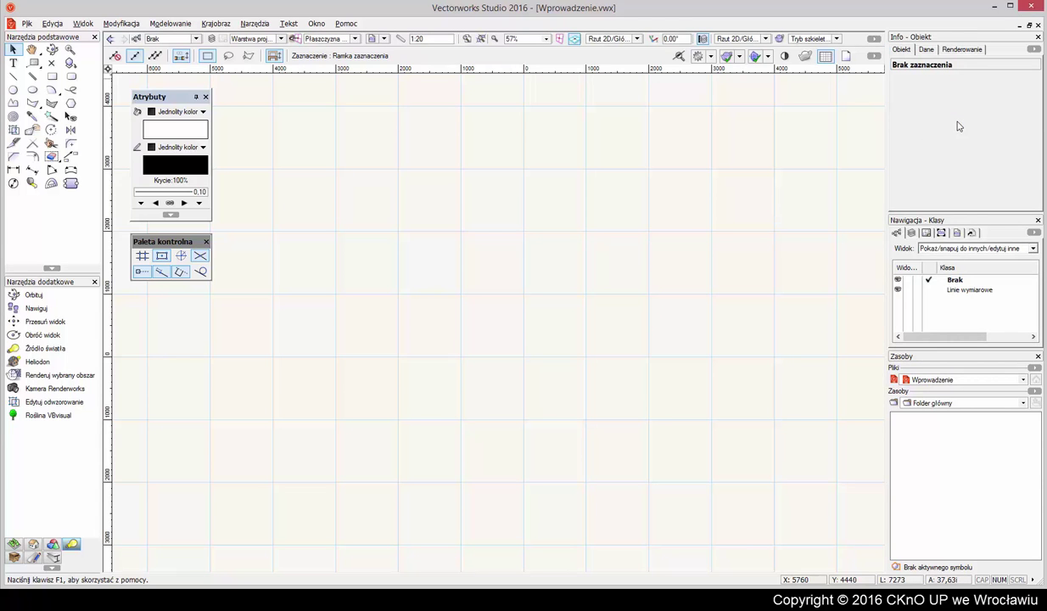
{"action": "left_click", "coordinate": [875, 39]}
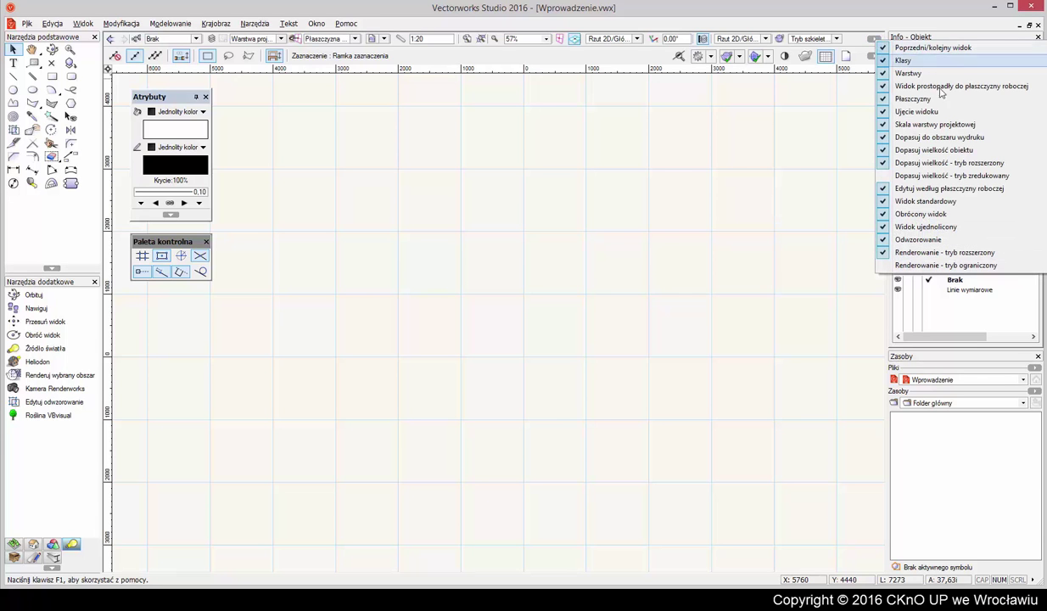
{"action": "left_click", "coordinate": [950, 227]}
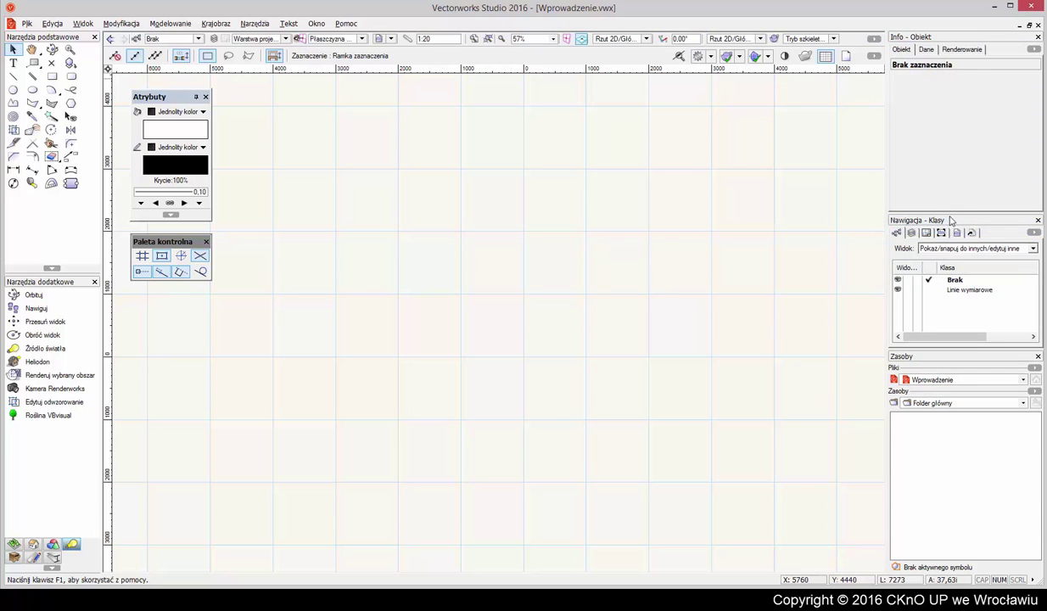
{"action": "left_click", "coordinate": [875, 39]}
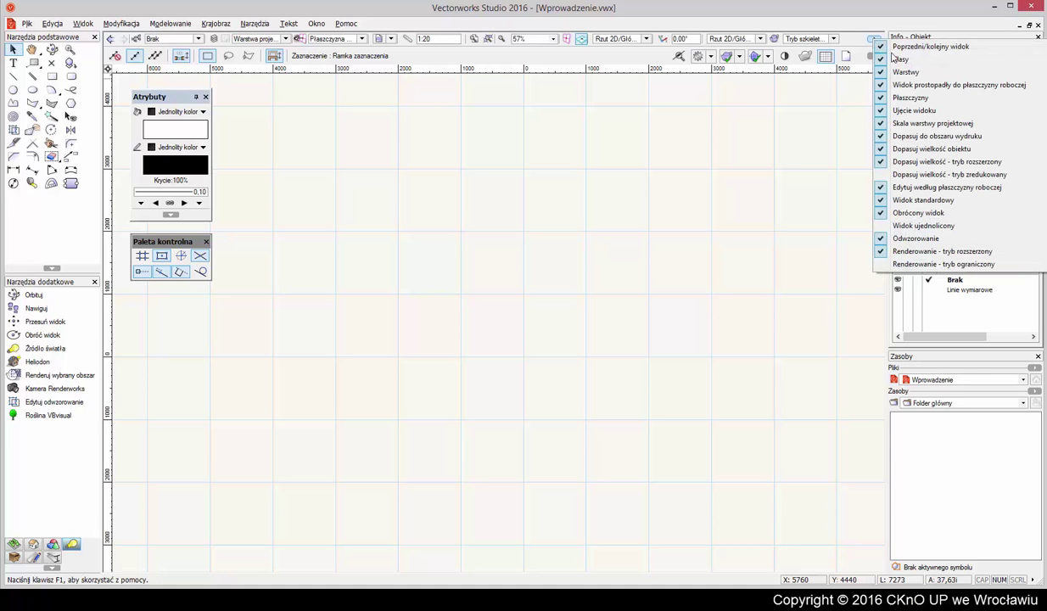
{"action": "left_click", "coordinate": [943, 213]}
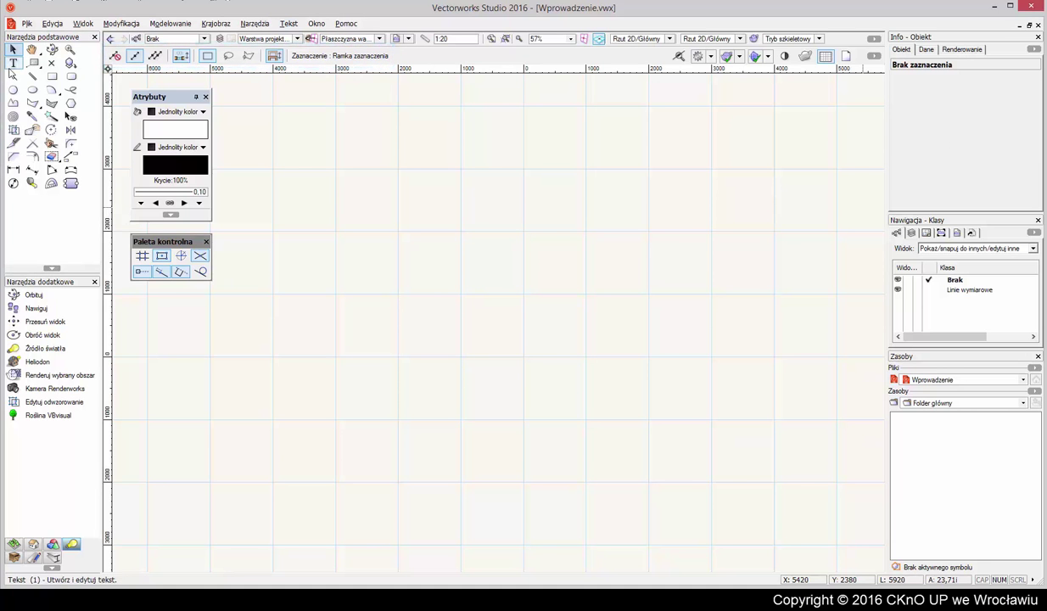
Activate the basic text, line, double line, rectangle and rounded rectangle tools one after another to see their modes.
{"action": "left_click", "coordinate": [13, 63]}
{"action": "left_click", "coordinate": [12, 76]}
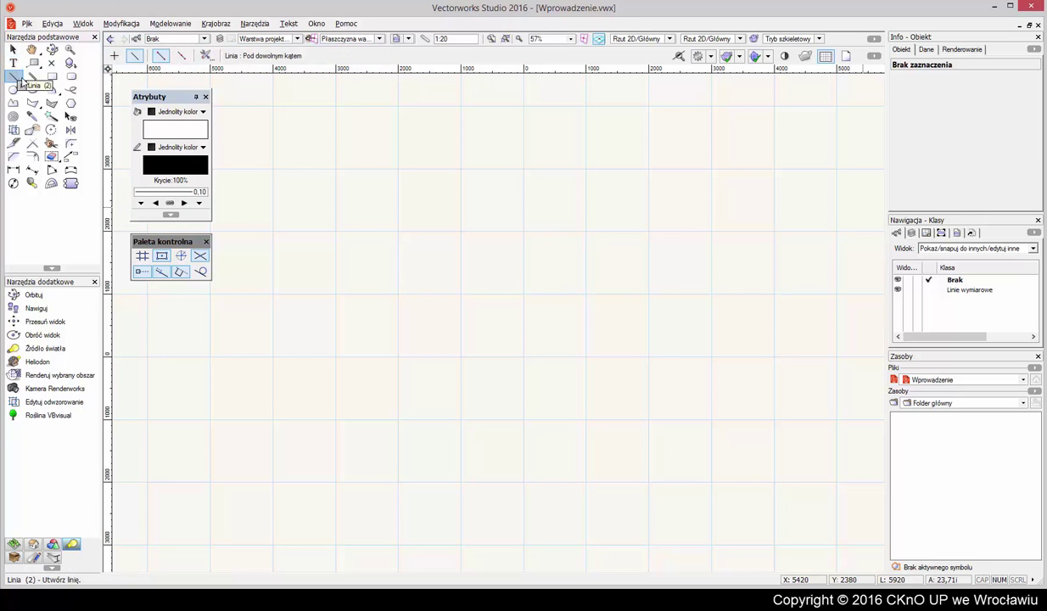
{"action": "left_click", "coordinate": [32, 76]}
{"action": "left_click", "coordinate": [52, 77]}
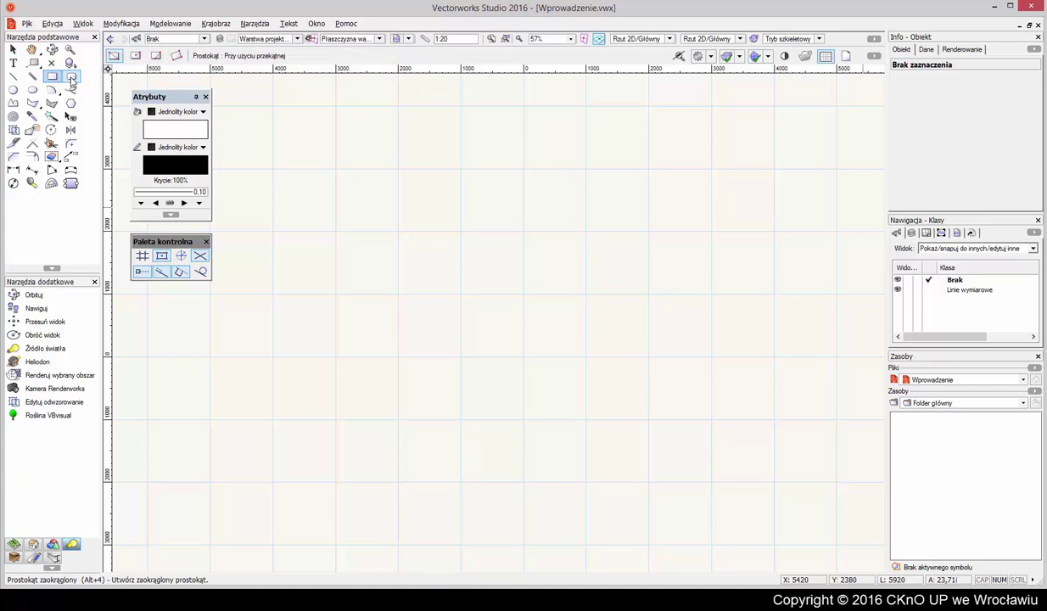
{"action": "left_click", "coordinate": [71, 76]}
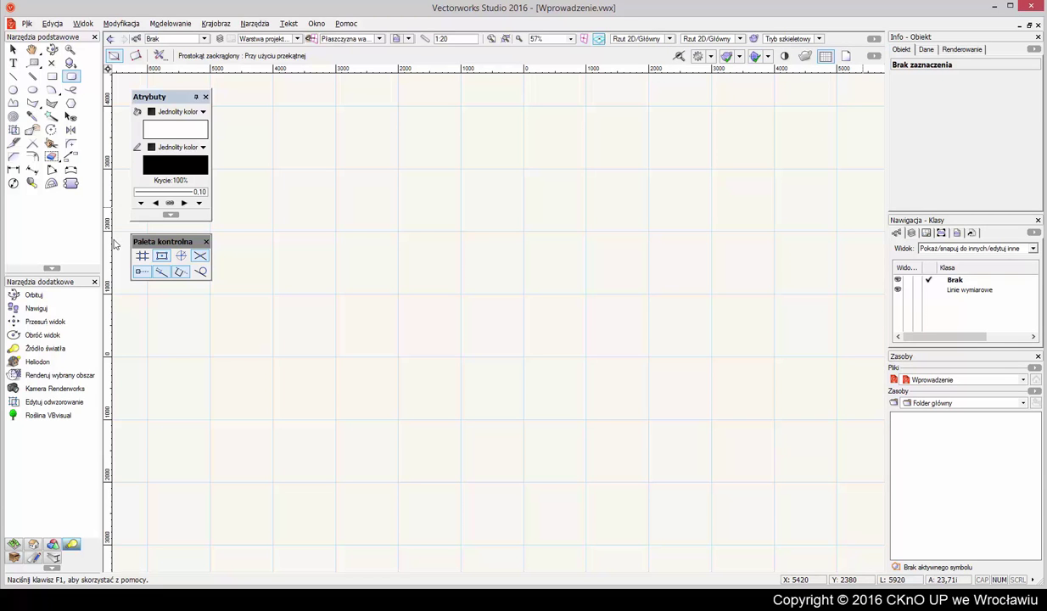
{"action": "left_click", "coordinate": [200, 256]}
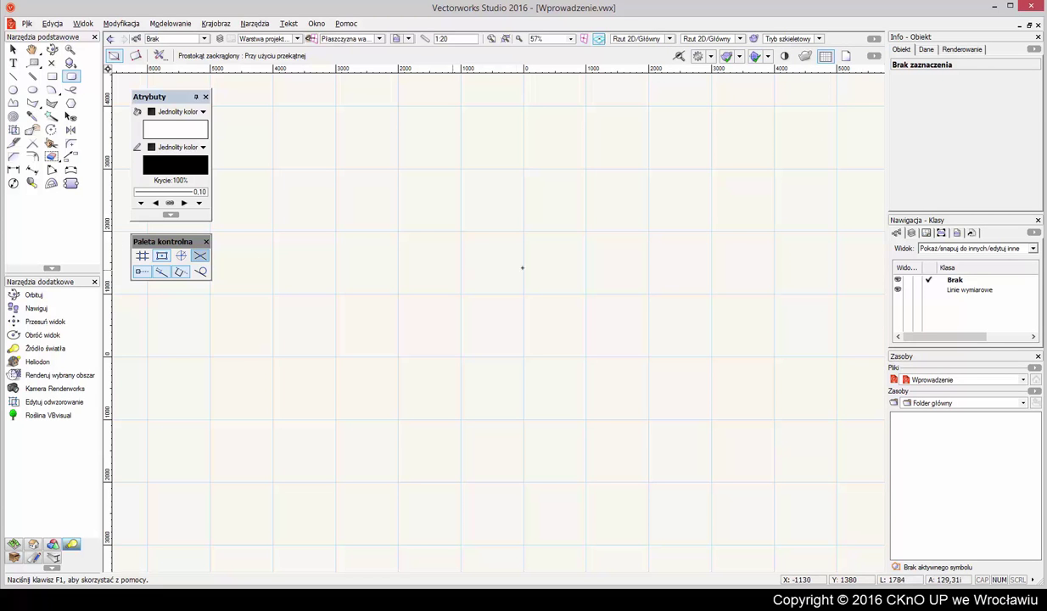
Customize the quick preferences: show the black/white background and ruler toggles and hide the Pokaż bryłę kadrującą toggle.
{"action": "left_click", "coordinate": [874, 56]}
{"action": "left_click", "coordinate": [939, 103]}
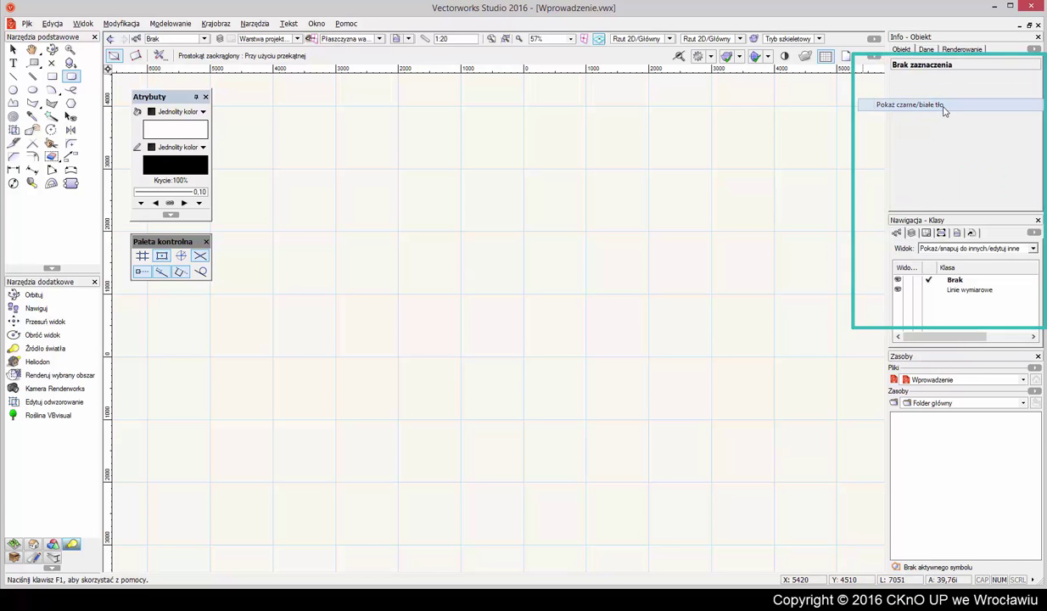
{"action": "left_click", "coordinate": [875, 57]}
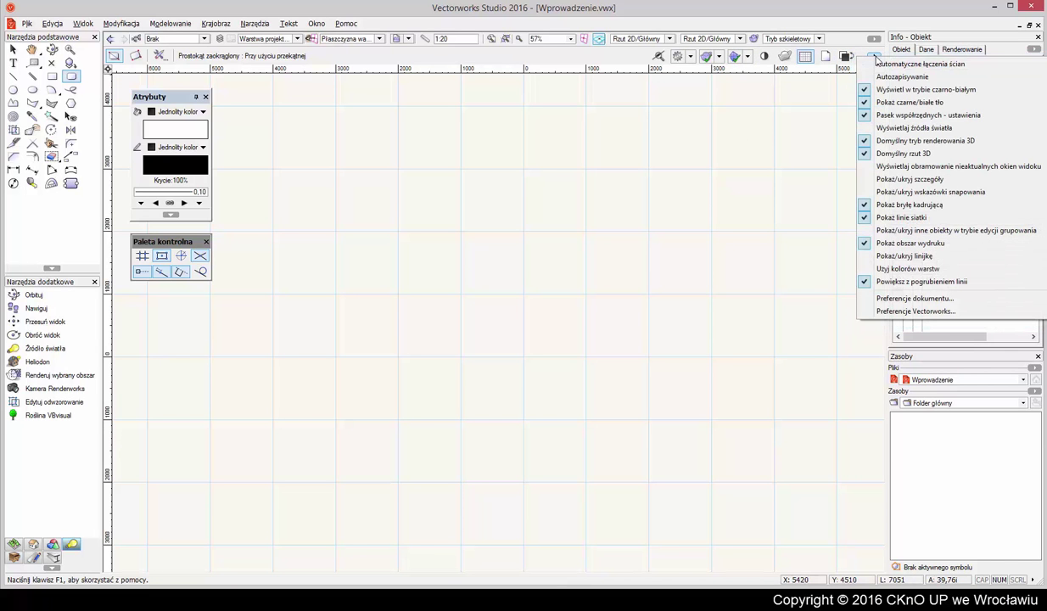
{"action": "left_click", "coordinate": [936, 206]}
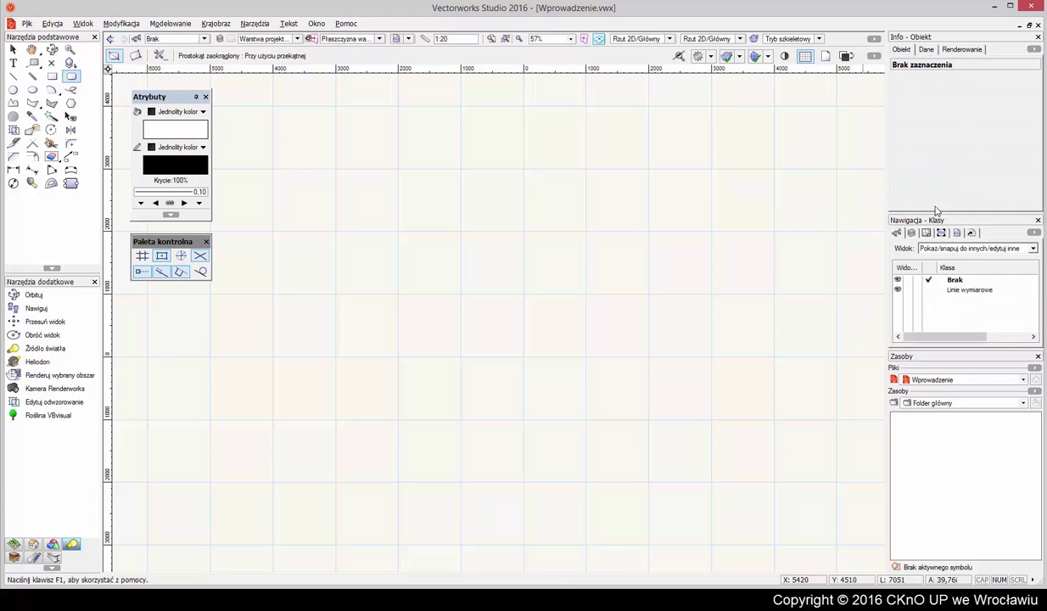
{"action": "left_click", "coordinate": [875, 57]}
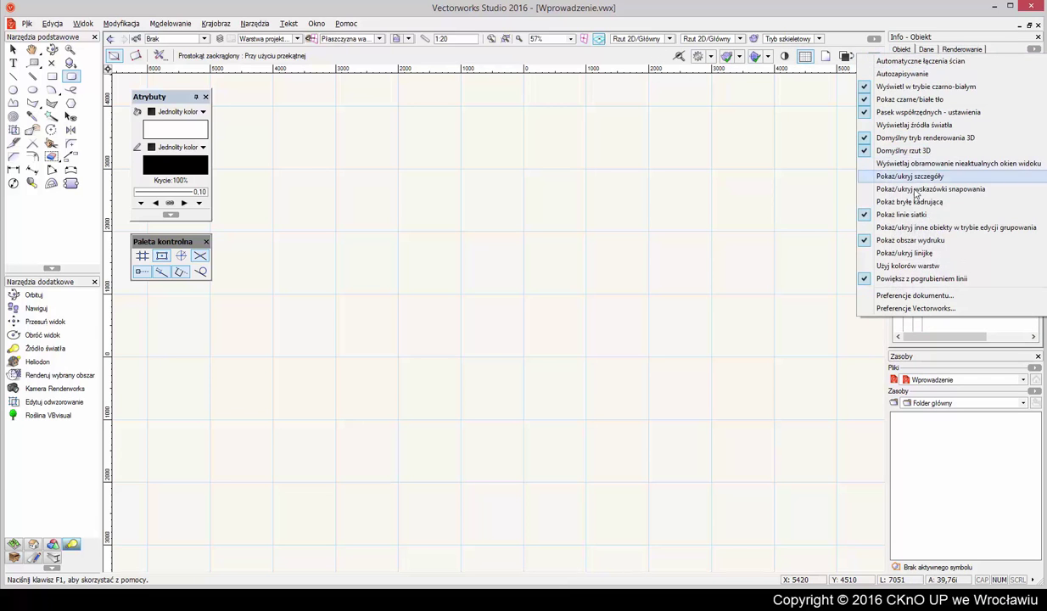
{"action": "left_click", "coordinate": [911, 240]}
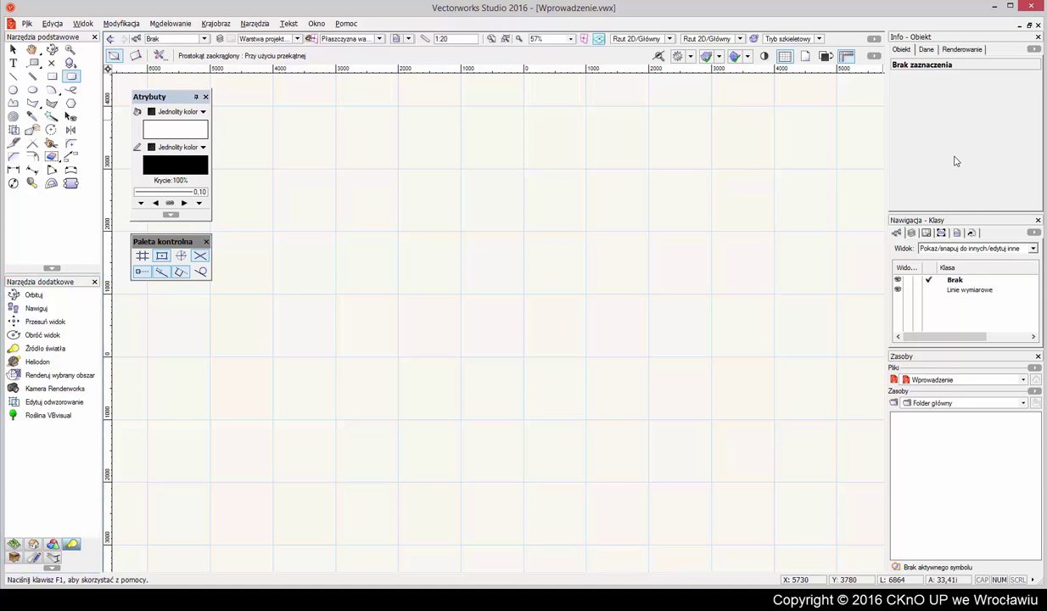
Switch the workspace to Studio.
{"action": "left_click", "coordinate": [259, 25]}
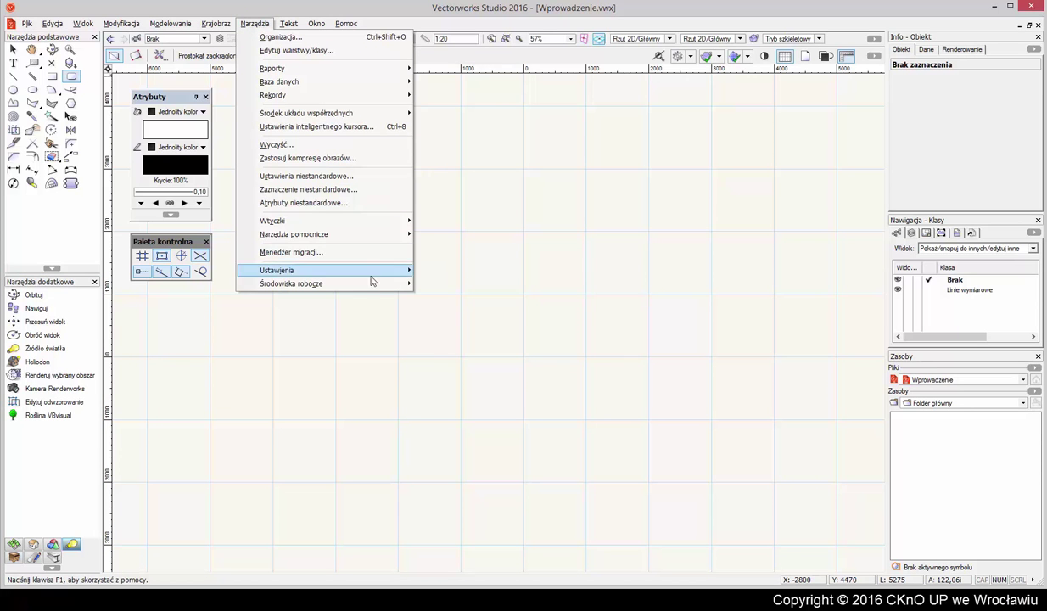
{"action": "mouse_move", "coordinate": [376, 287]}
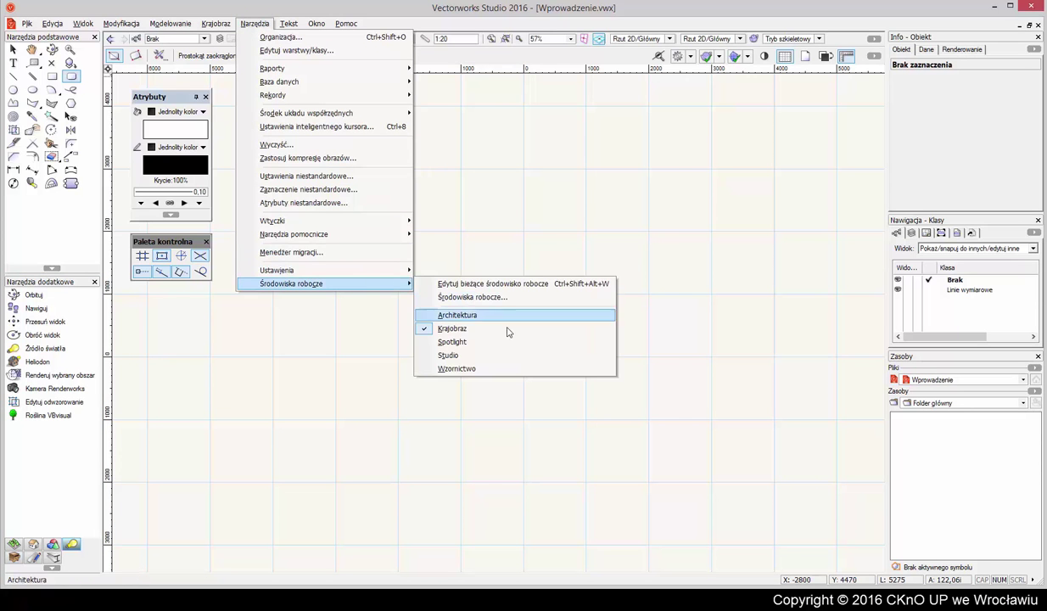
{"action": "left_click", "coordinate": [510, 356]}
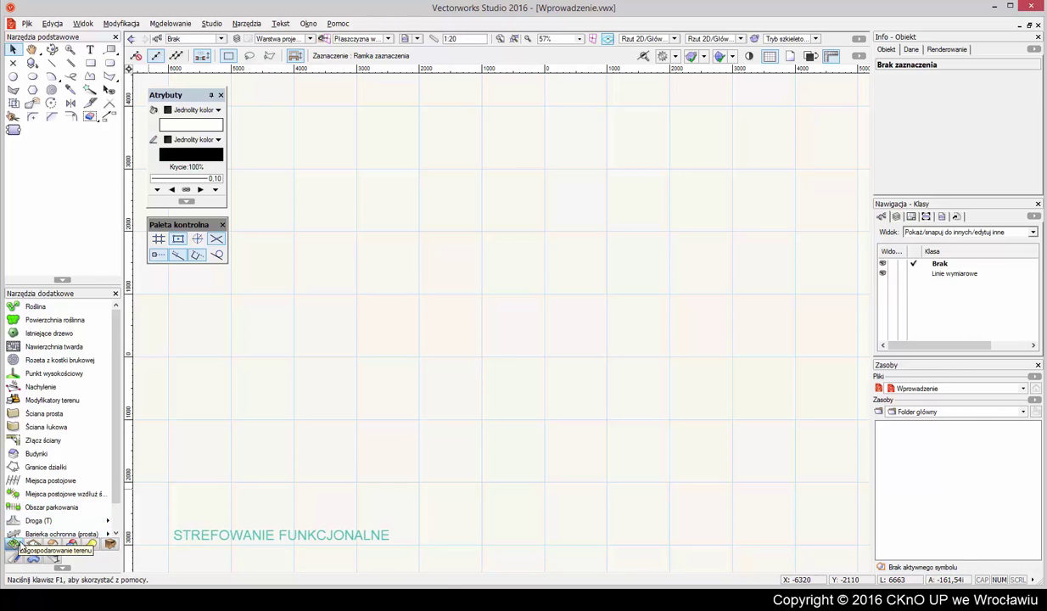
Examine the additional tool sets one by one, from Strefowanie funkcjonalne through Szczegóły and Instalacje, and return to Zagospodarowanie terenu.
{"action": "left_click", "coordinate": [34, 544]}
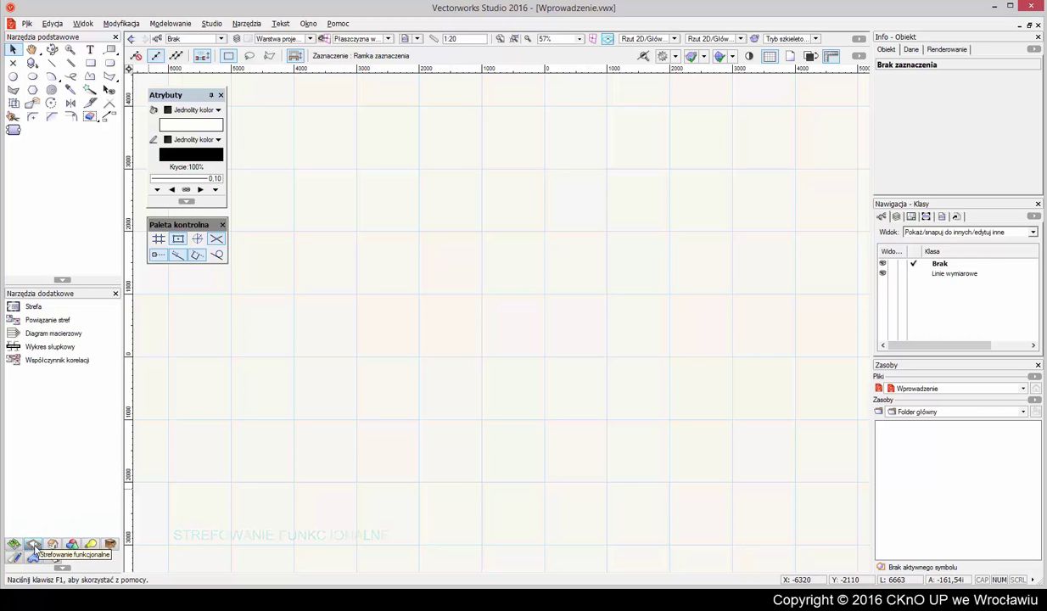
{"action": "left_click", "coordinate": [53, 545]}
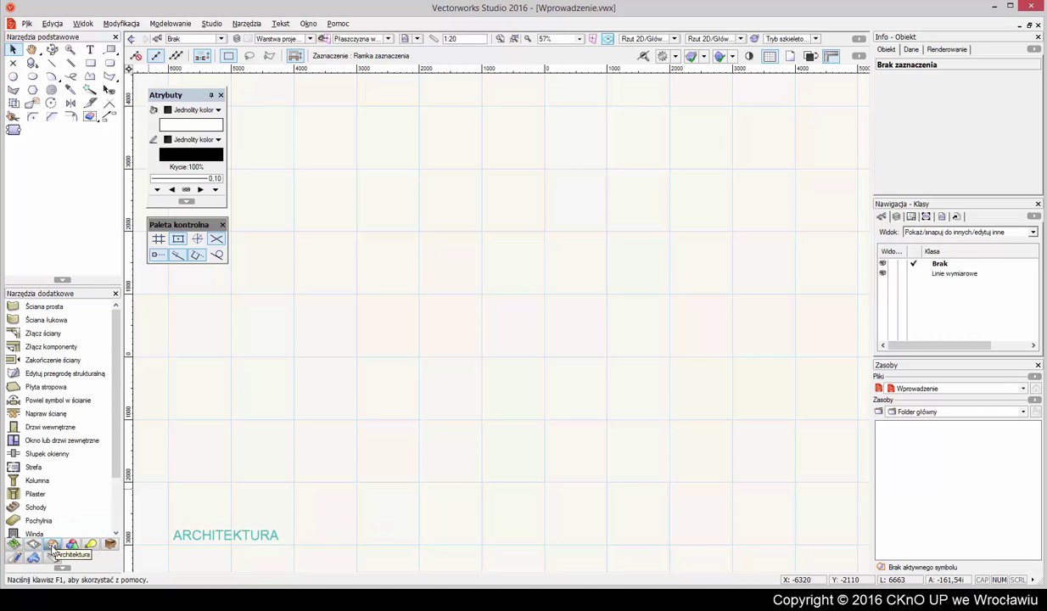
{"action": "left_click", "coordinate": [72, 545]}
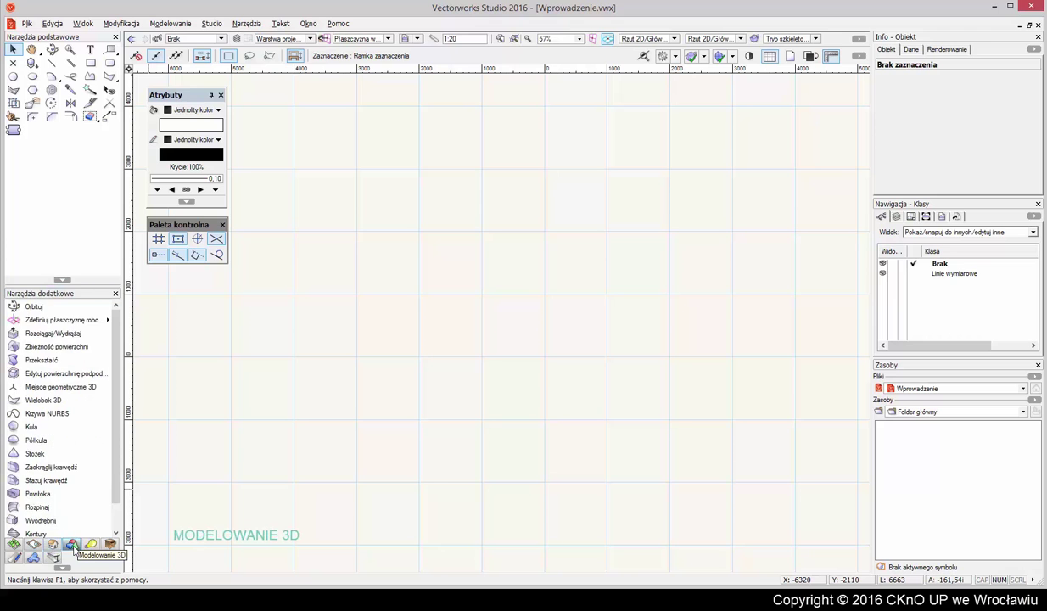
{"action": "left_click", "coordinate": [91, 545]}
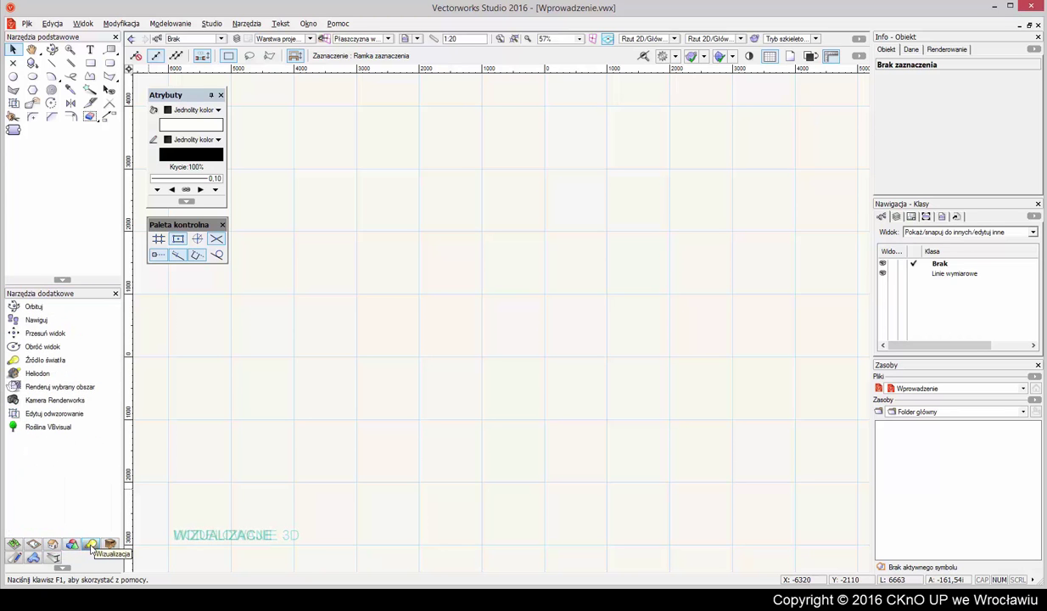
{"action": "left_click", "coordinate": [111, 544]}
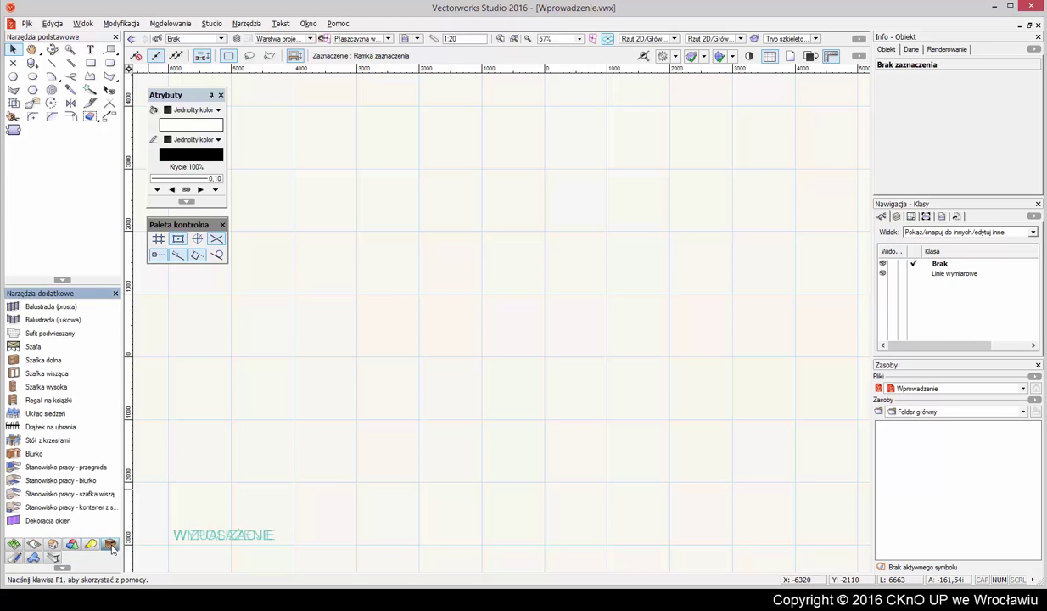
{"action": "left_click", "coordinate": [14, 558]}
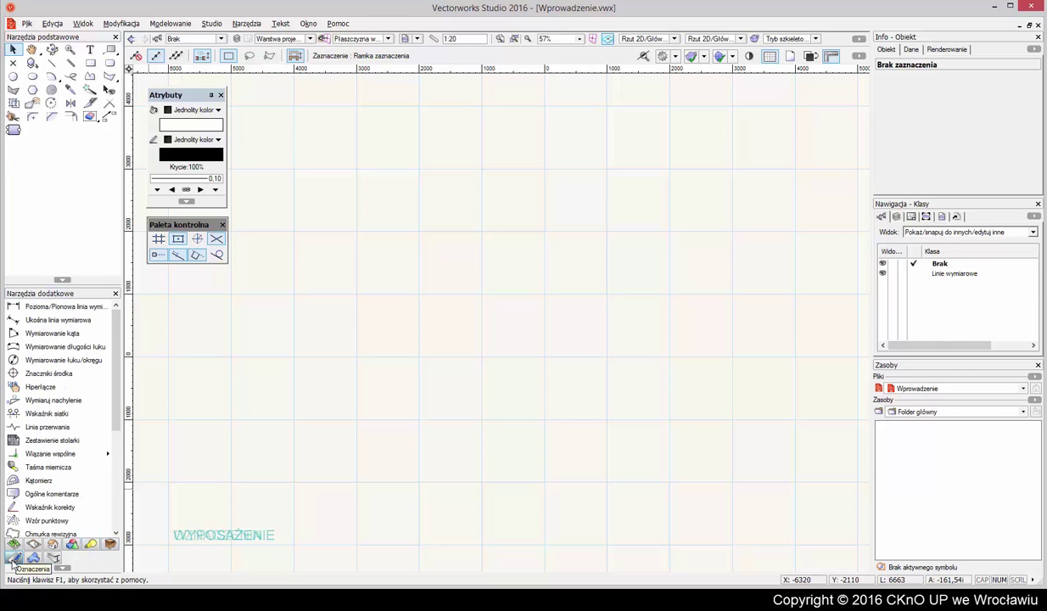
{"action": "left_click", "coordinate": [53, 558]}
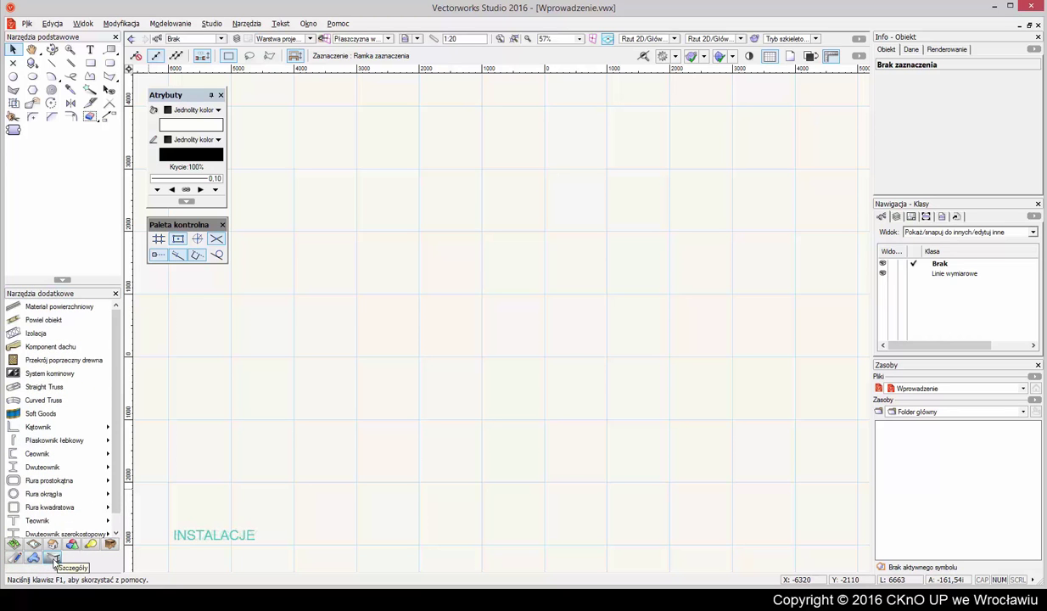
{"action": "left_click", "coordinate": [32, 557]}
{"action": "left_click", "coordinate": [14, 544]}
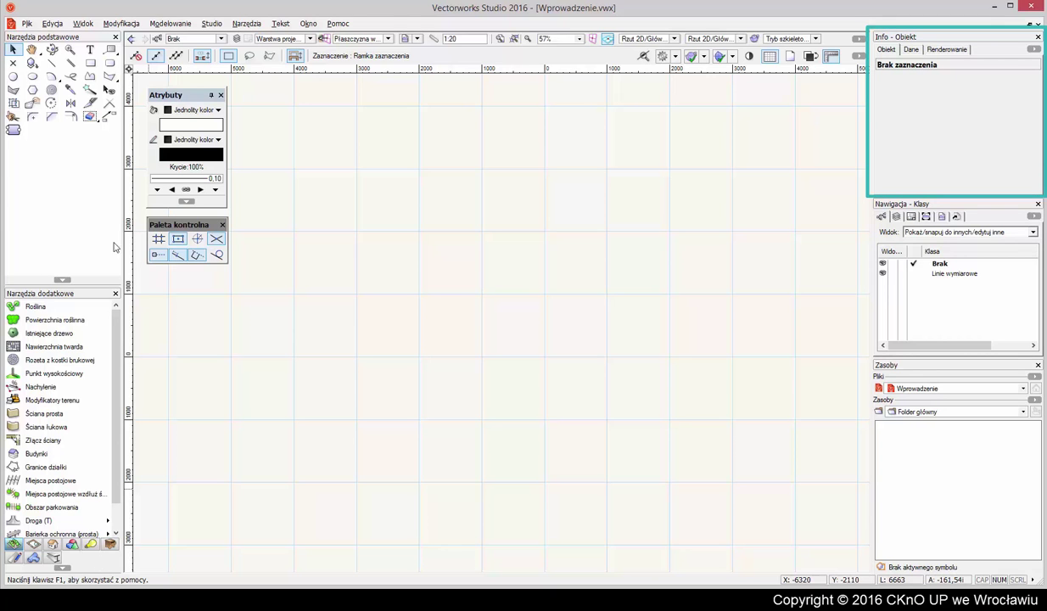
Draw a rectangle about 2740 high by its diagonal in the upper middle of the drawing and set its width to 4350.
{"action": "left_click", "coordinate": [93, 63]}
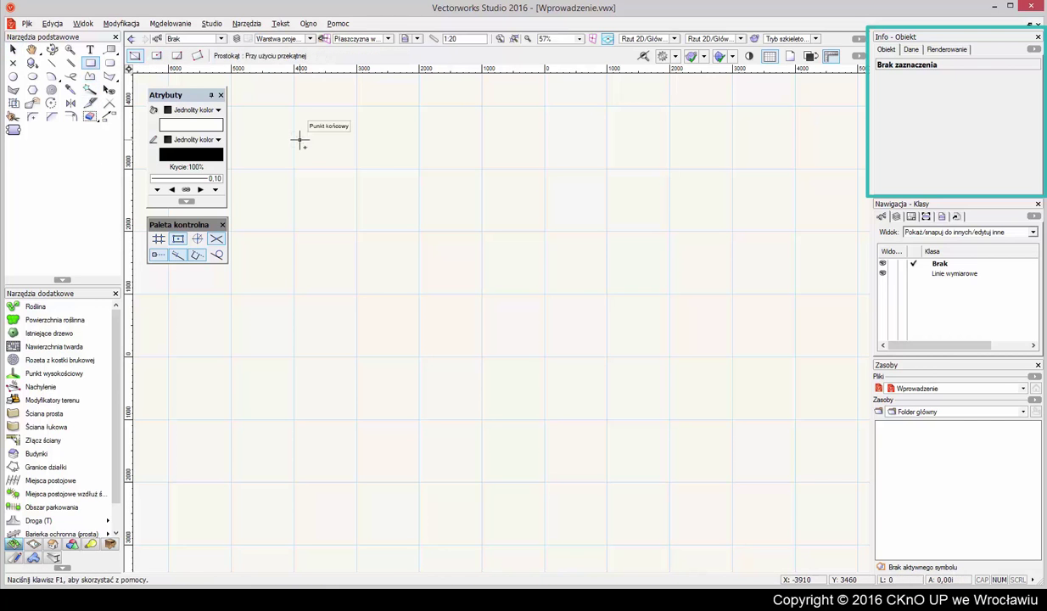
{"action": "left_click_drag", "start_coordinate": [299, 140], "coordinate": [563, 312]}
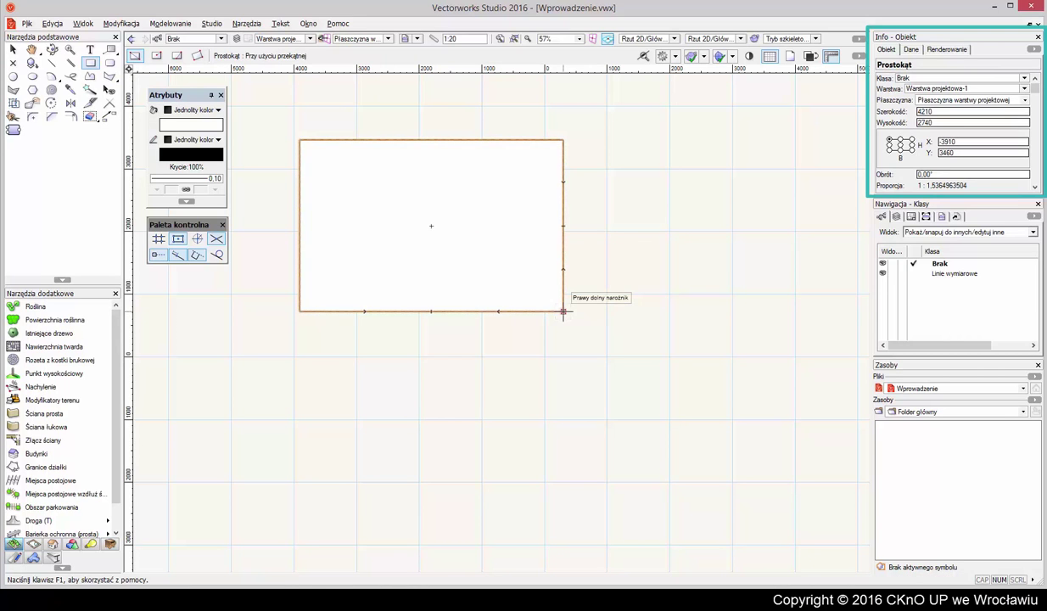
{"action": "left_click", "coordinate": [919, 112]}
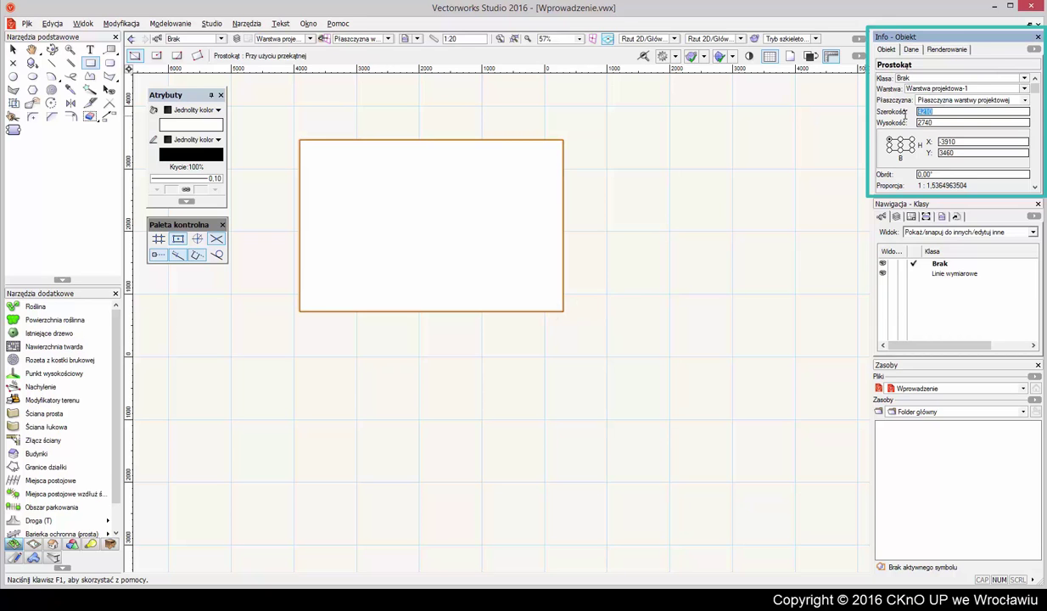
{"action": "type", "text": "43"}
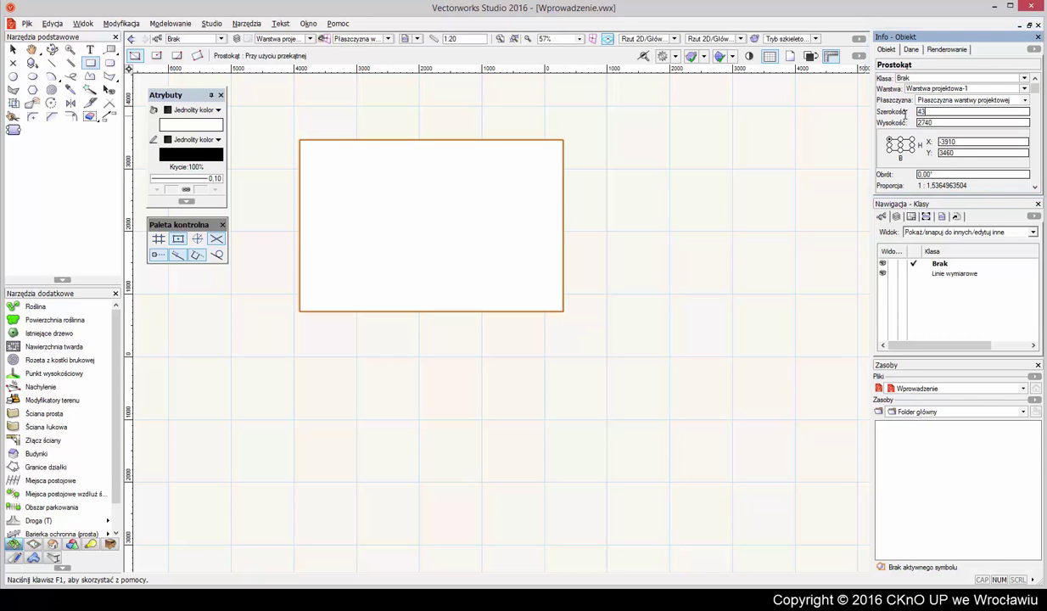
{"action": "type", "text": "50"}
{"action": "key", "text": "Return"}
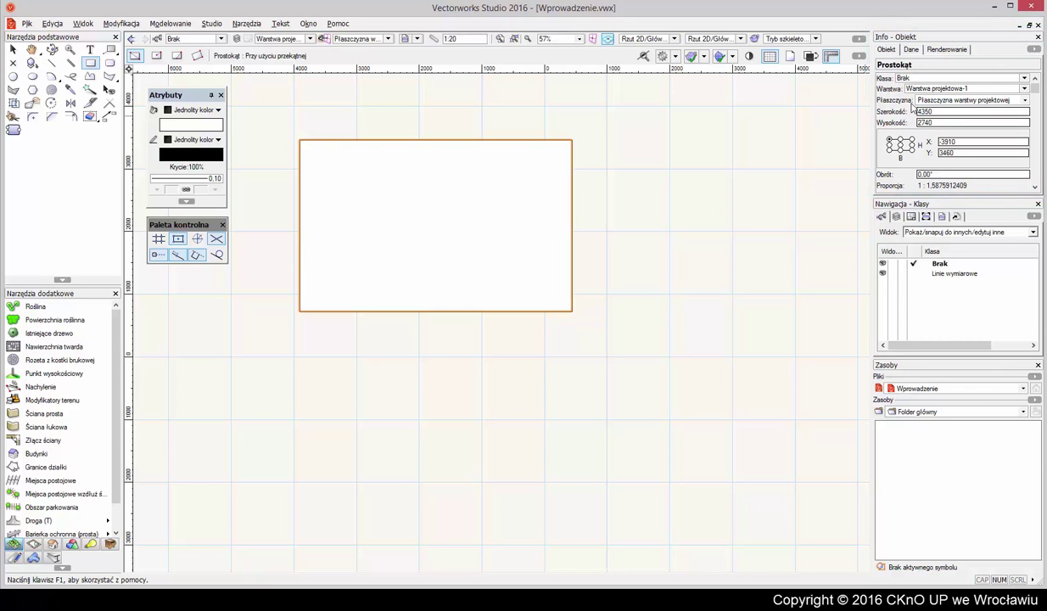
Review the rectangle's data fields and rendering properties, including the available sketch styles, keeping Szkic standardowy: (Brak).
{"action": "left_click", "coordinate": [912, 50]}
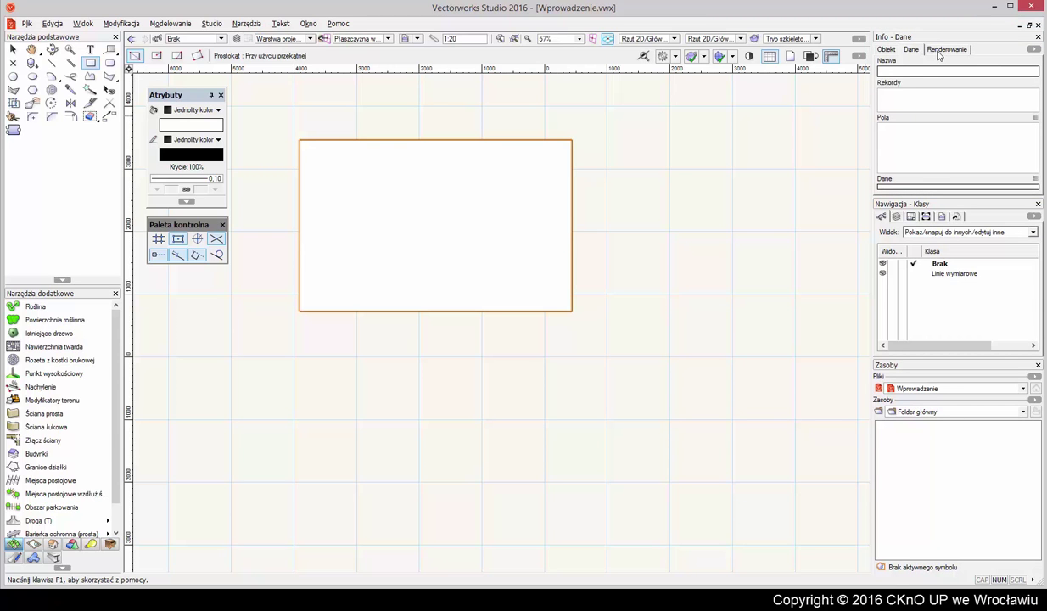
{"action": "left_click", "coordinate": [940, 52]}
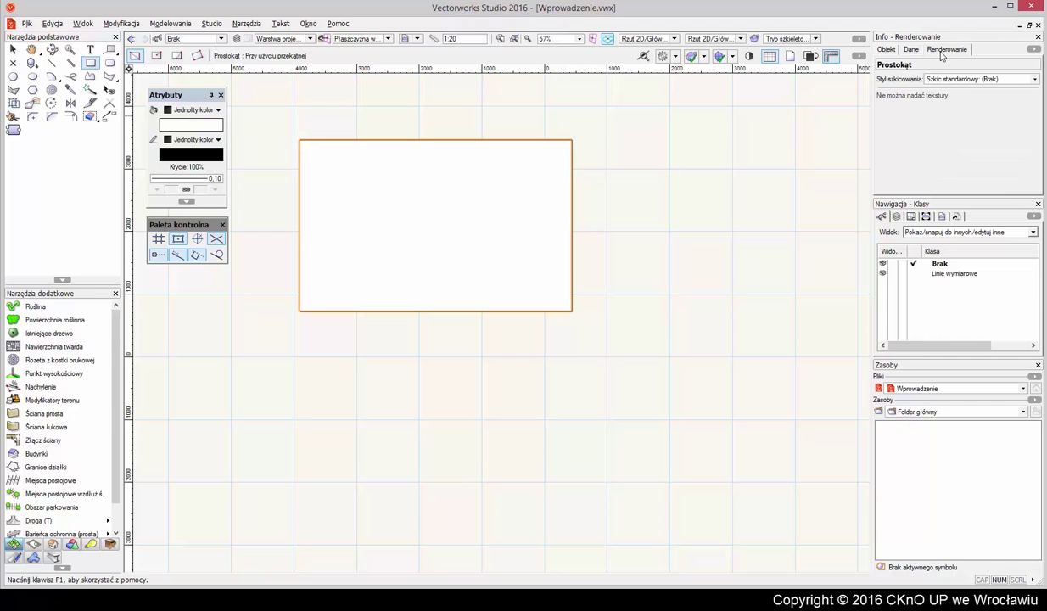
{"action": "left_click", "coordinate": [929, 79]}
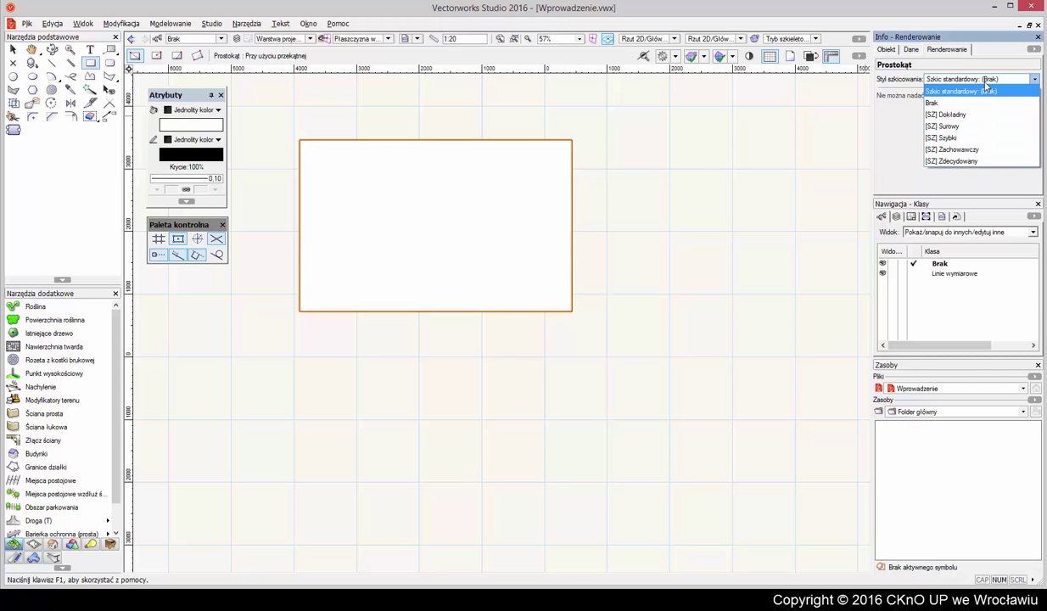
{"action": "left_click", "coordinate": [941, 64]}
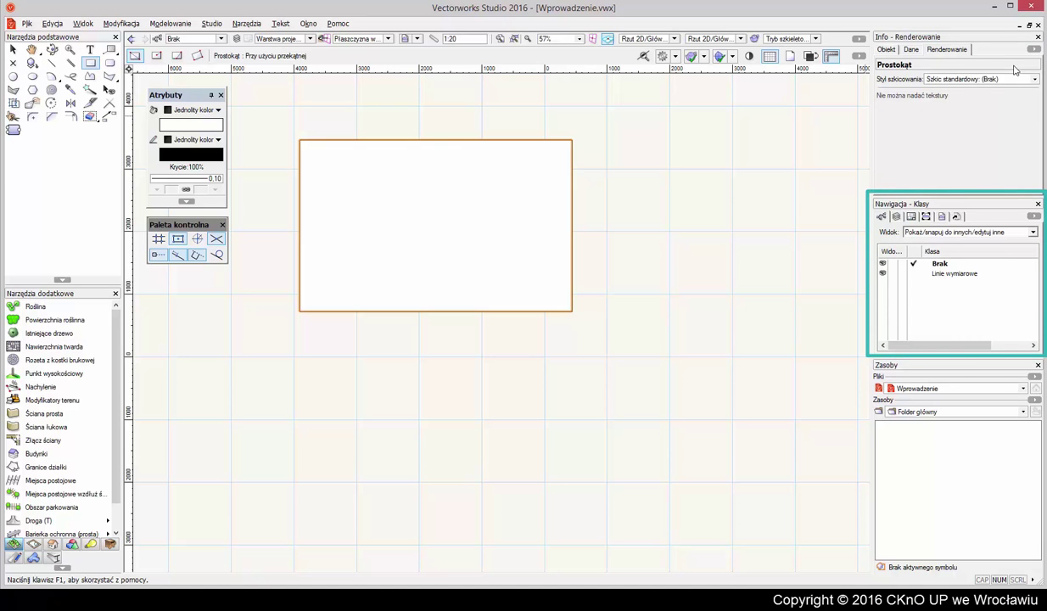
Look at the design layers and classes in the navigation palette, and switch the Brak class to invisible and back to visible.
{"action": "left_click", "coordinate": [897, 217]}
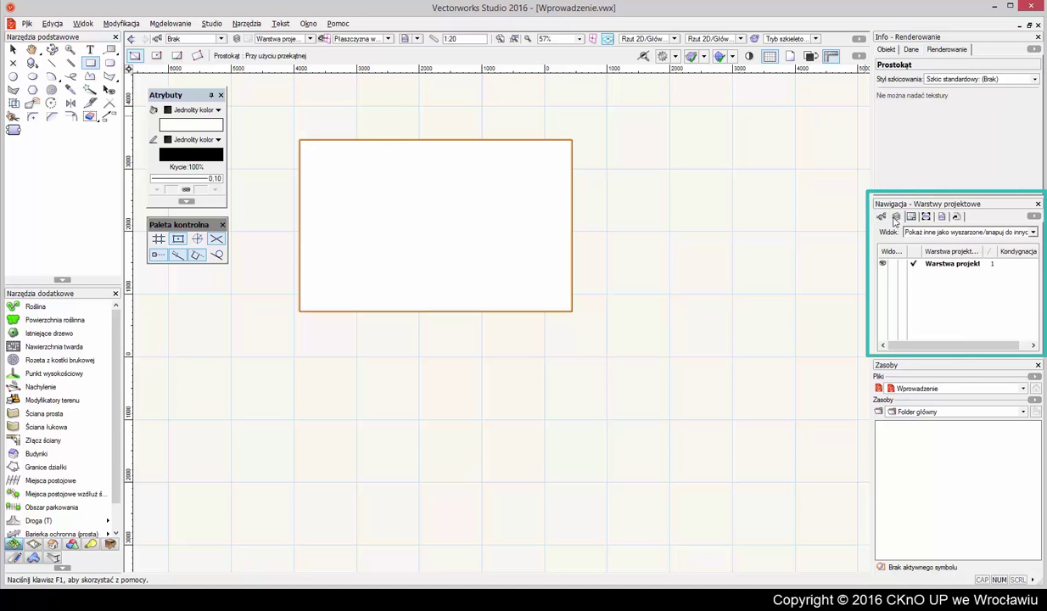
{"action": "left_click", "coordinate": [882, 216]}
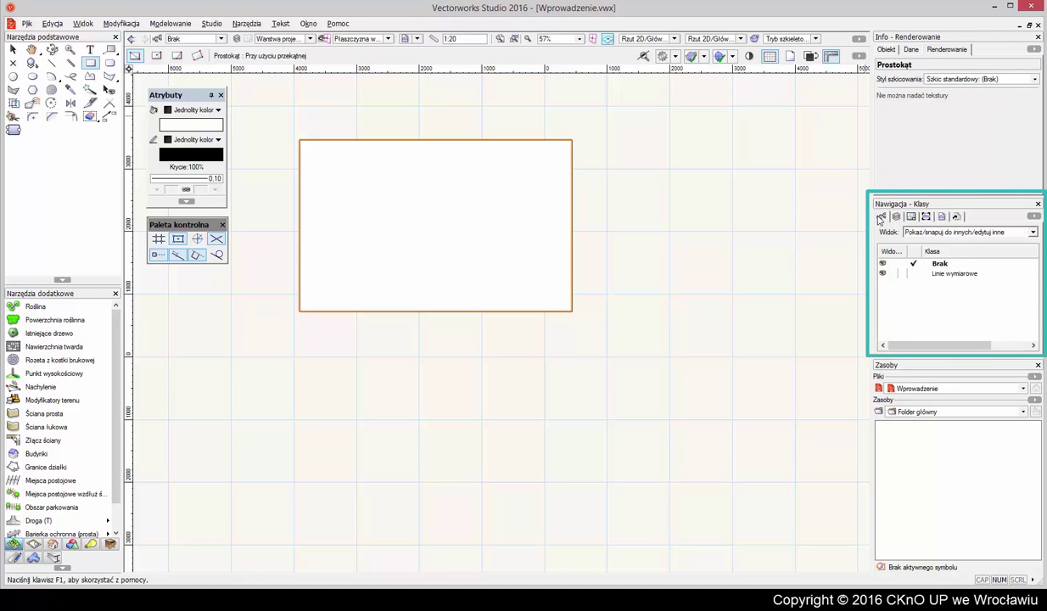
{"action": "left_click", "coordinate": [896, 266]}
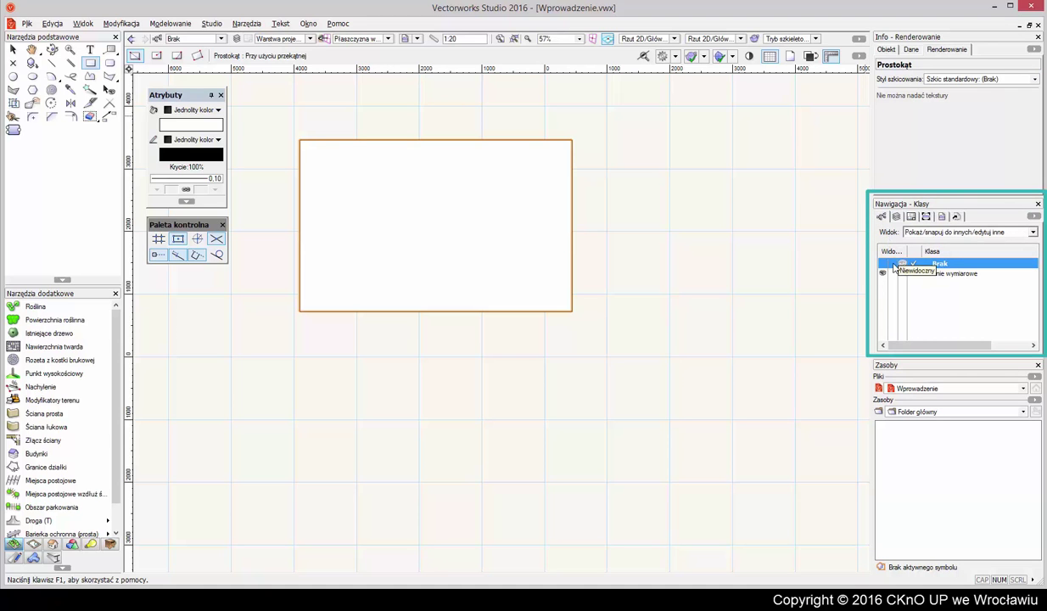
{"action": "left_click", "coordinate": [884, 263]}
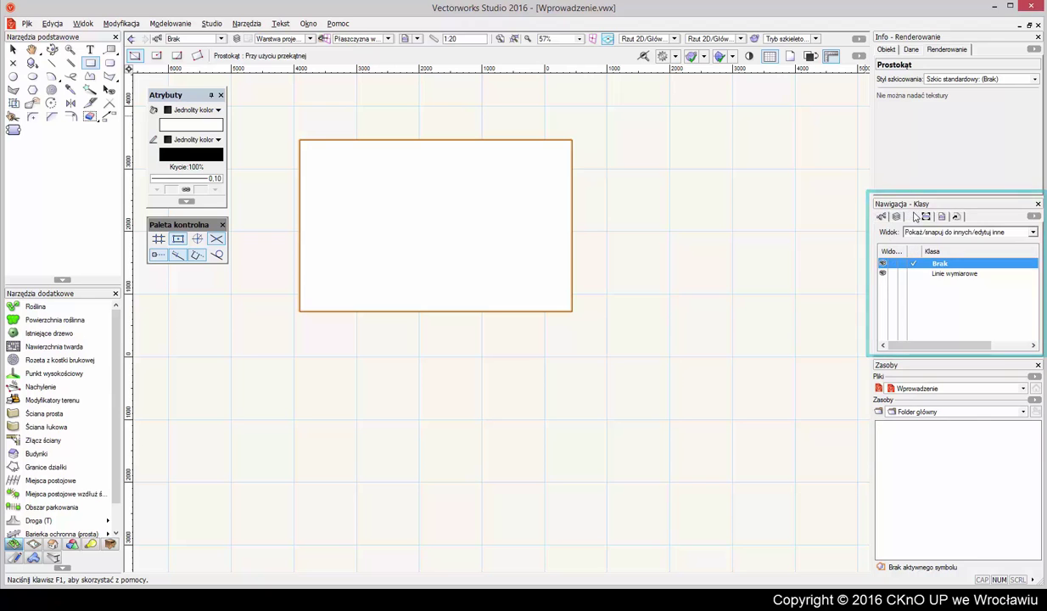
Review the navigation palette's lists of sheet layers, viewports, saved views and references one after another.
{"action": "left_click", "coordinate": [911, 216]}
{"action": "left_click", "coordinate": [927, 218]}
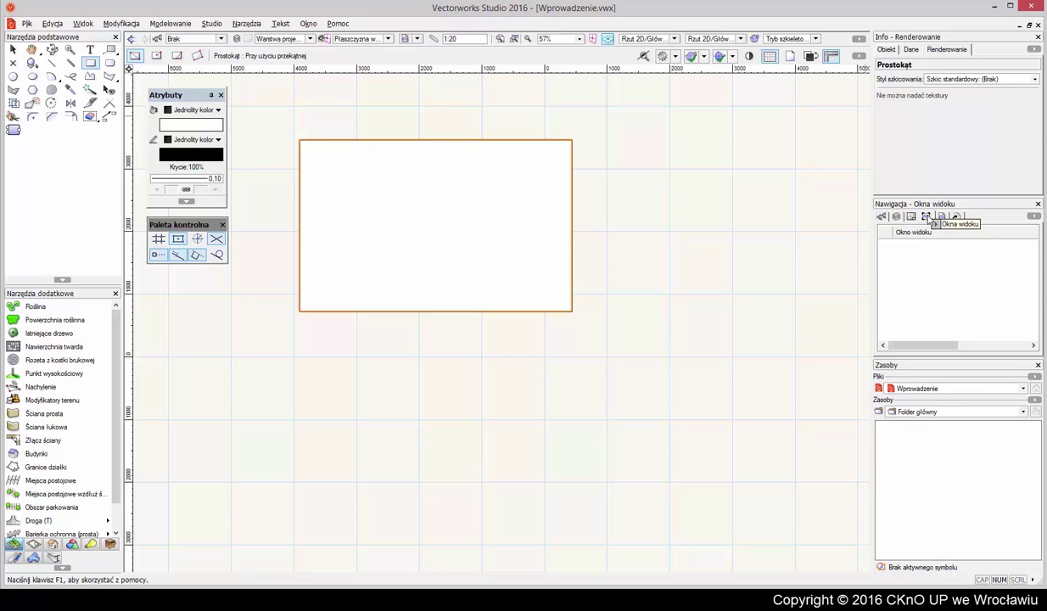
{"action": "left_click", "coordinate": [941, 217]}
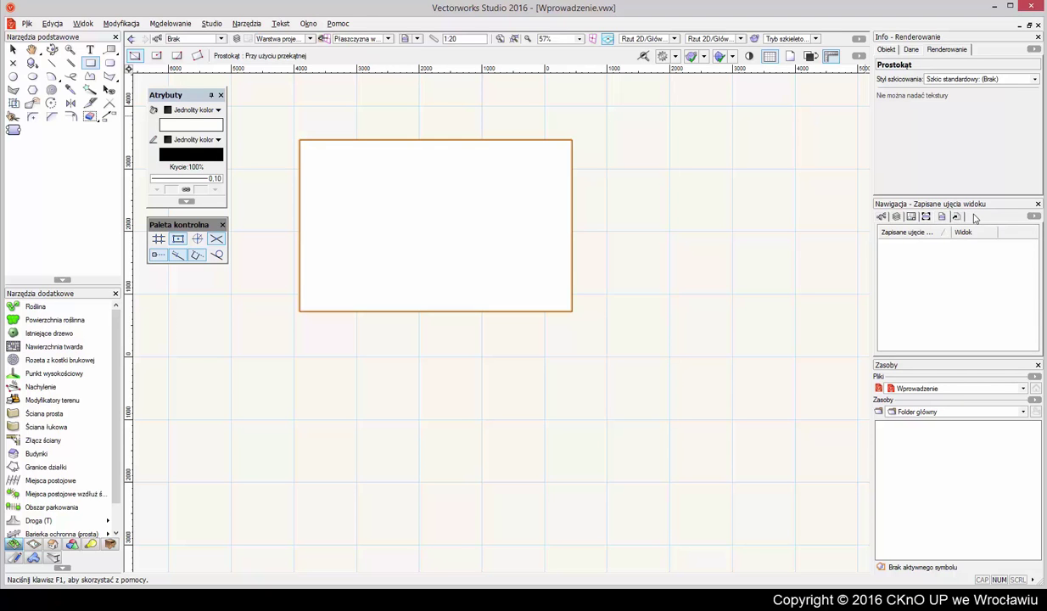
{"action": "left_click", "coordinate": [957, 217]}
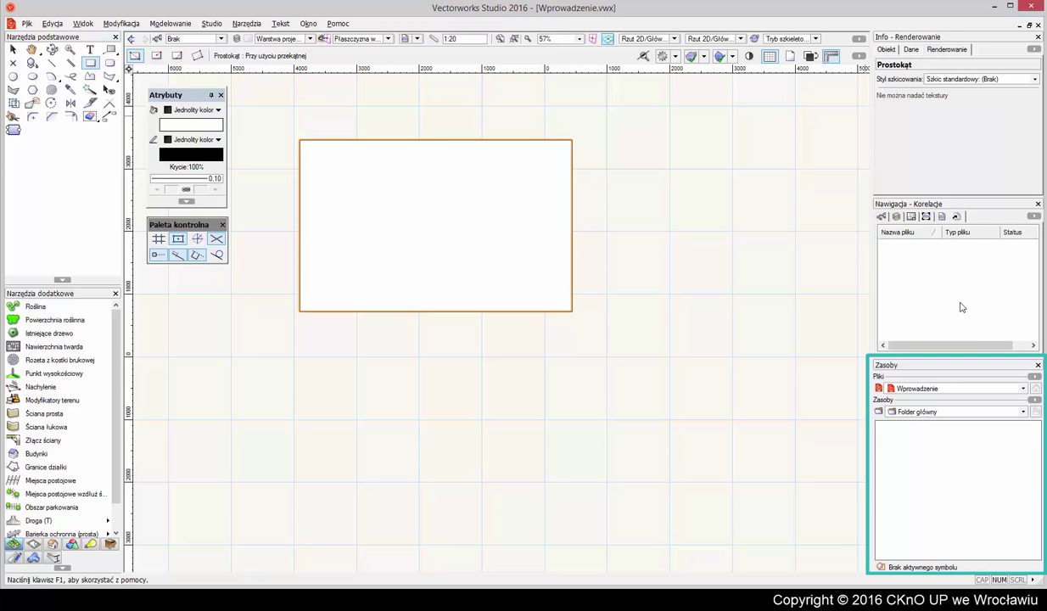
Examine the open files, favourites and libraries offered as sources for the resource palette, without switching the source.
{"action": "left_click", "coordinate": [1024, 388]}
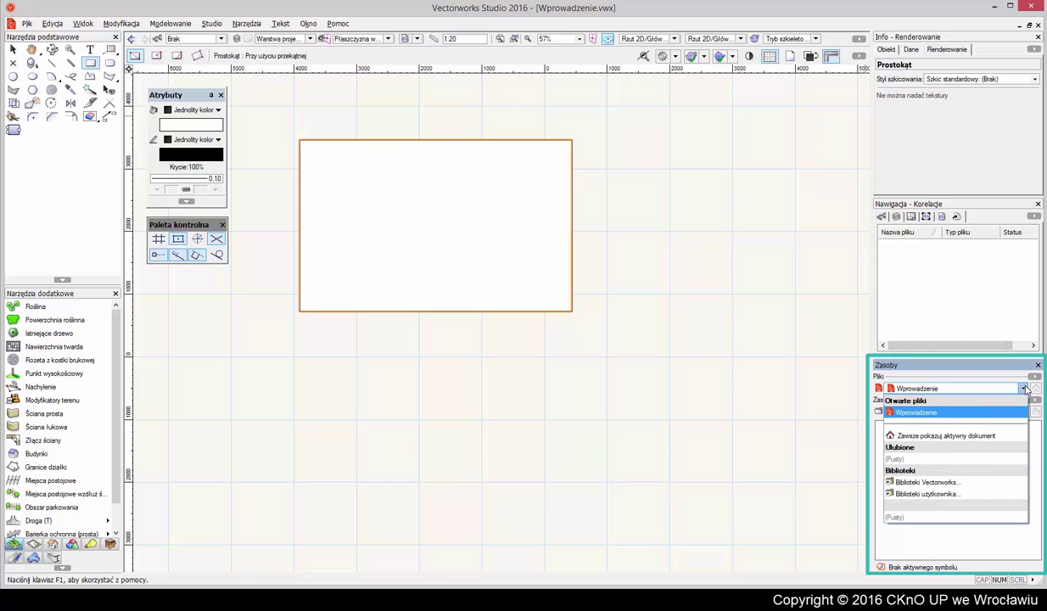
{"action": "left_click", "coordinate": [1021, 483]}
{"action": "key", "text": "Escape"}
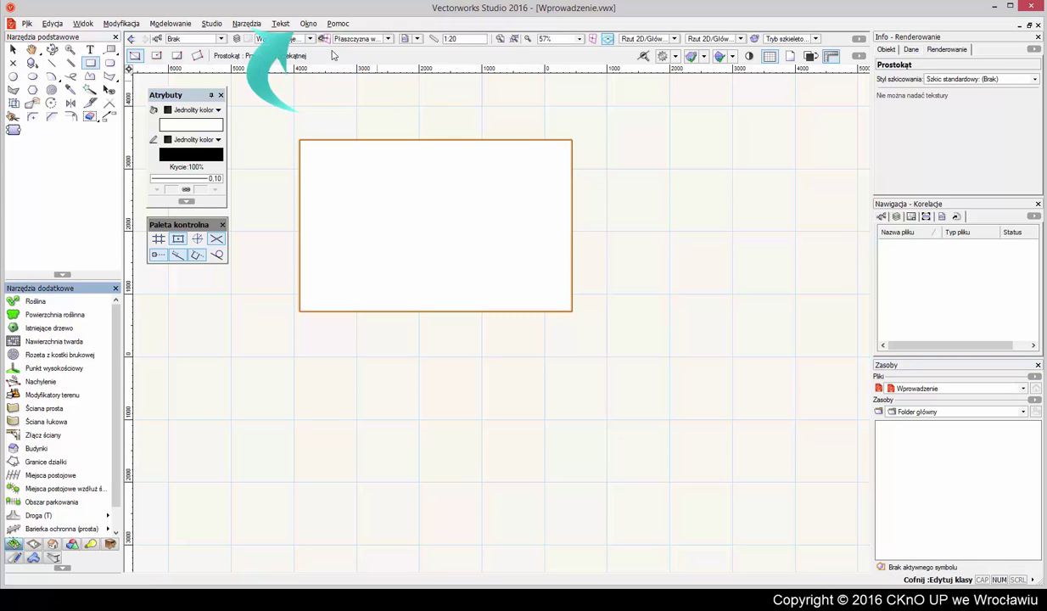
Check which palettes are available and which are currently shown, leaving their visibility as it is.
{"action": "left_click", "coordinate": [308, 23]}
{"action": "mouse_move", "coordinate": [327, 39]}
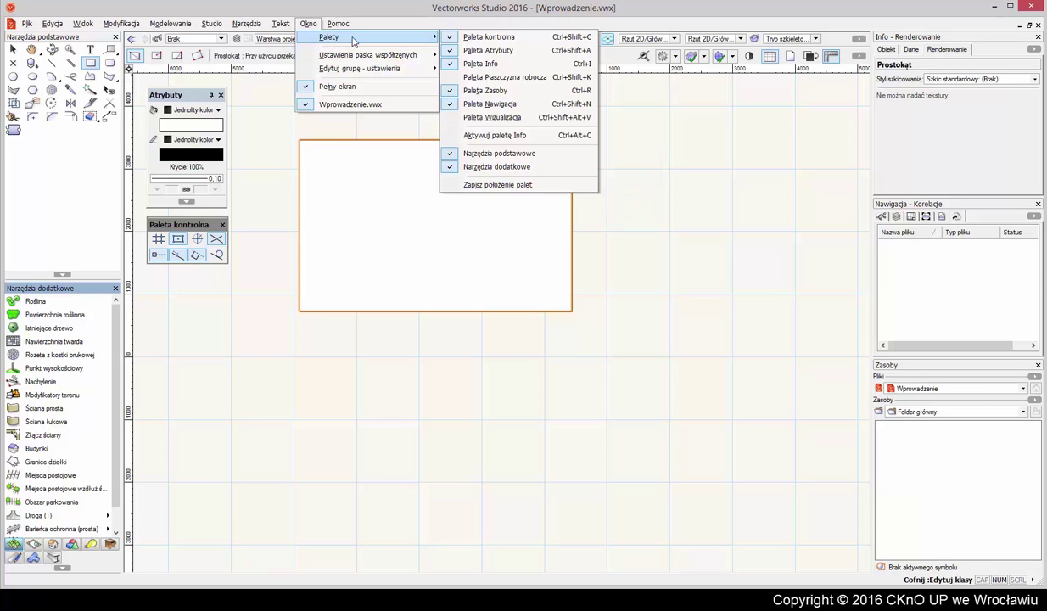
{"action": "left_click", "coordinate": [390, 28]}
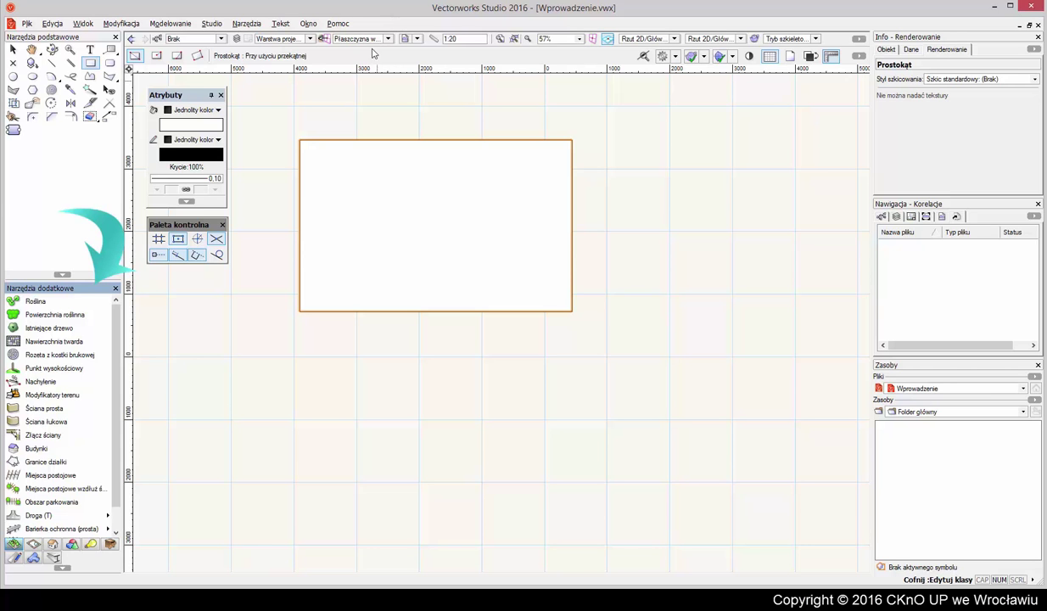
Undock the Narzędzia dodatkowe and Narzędzia podstawowe palettes as floating windows and dock both back in place.
{"action": "left_click_drag", "start_coordinate": [85, 294], "coordinate": [677, 160]}
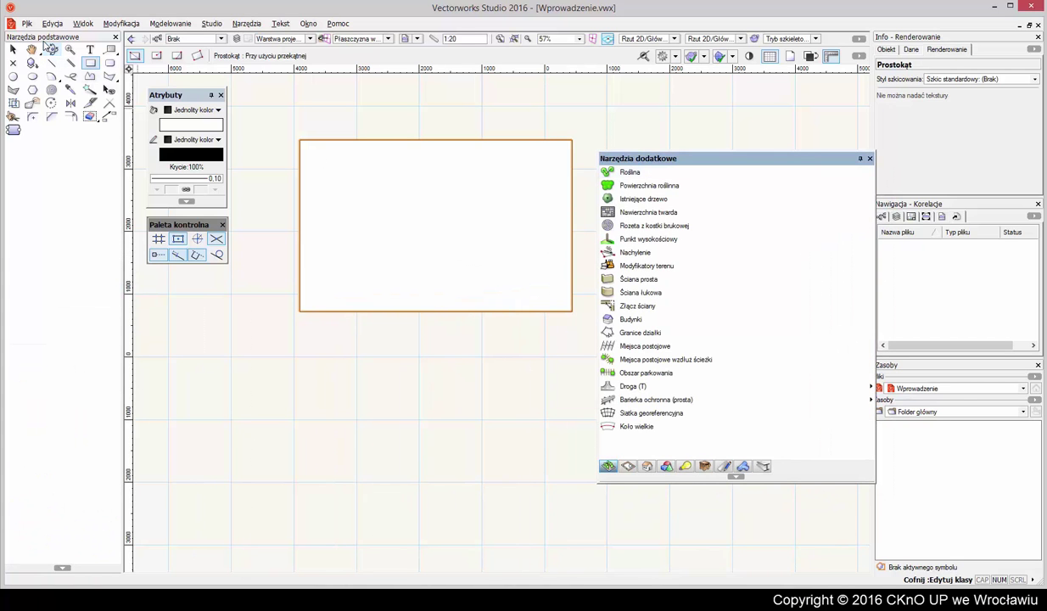
{"action": "double_click", "coordinate": [43, 38]}
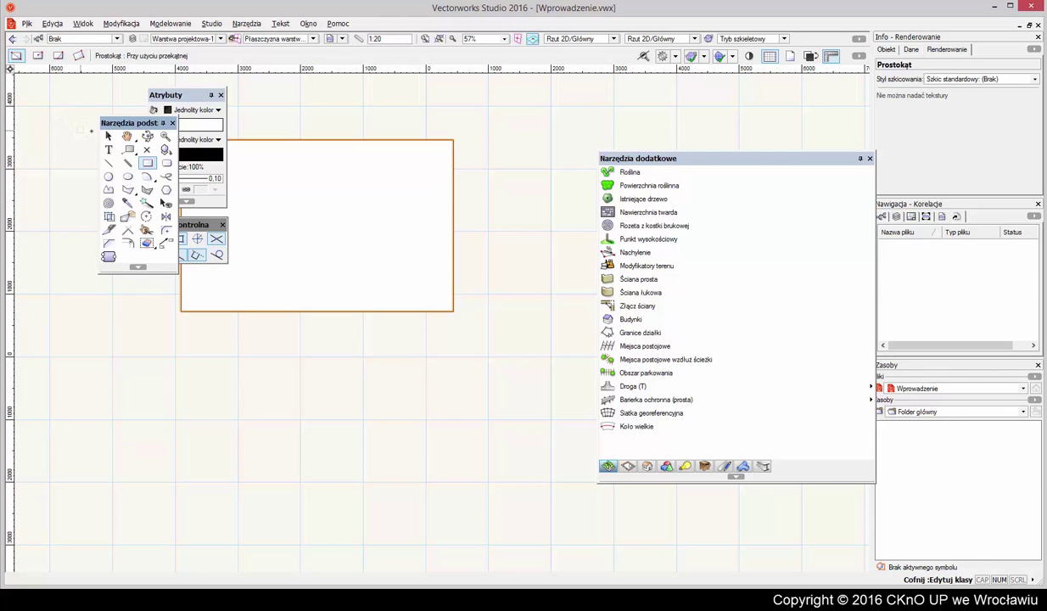
{"action": "double_click", "coordinate": [133, 125]}
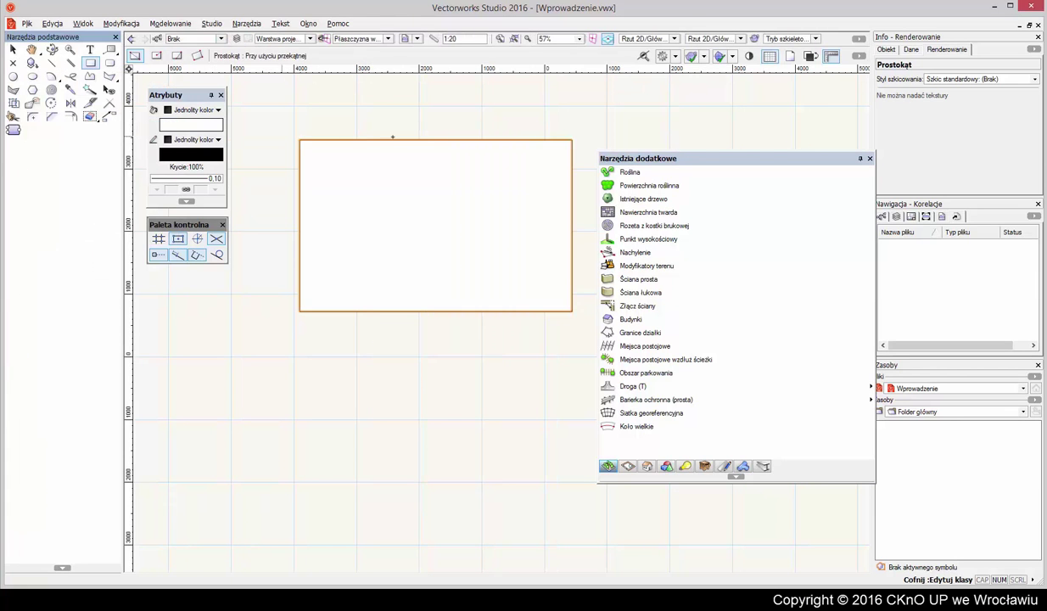
{"action": "double_click", "coordinate": [693, 160]}
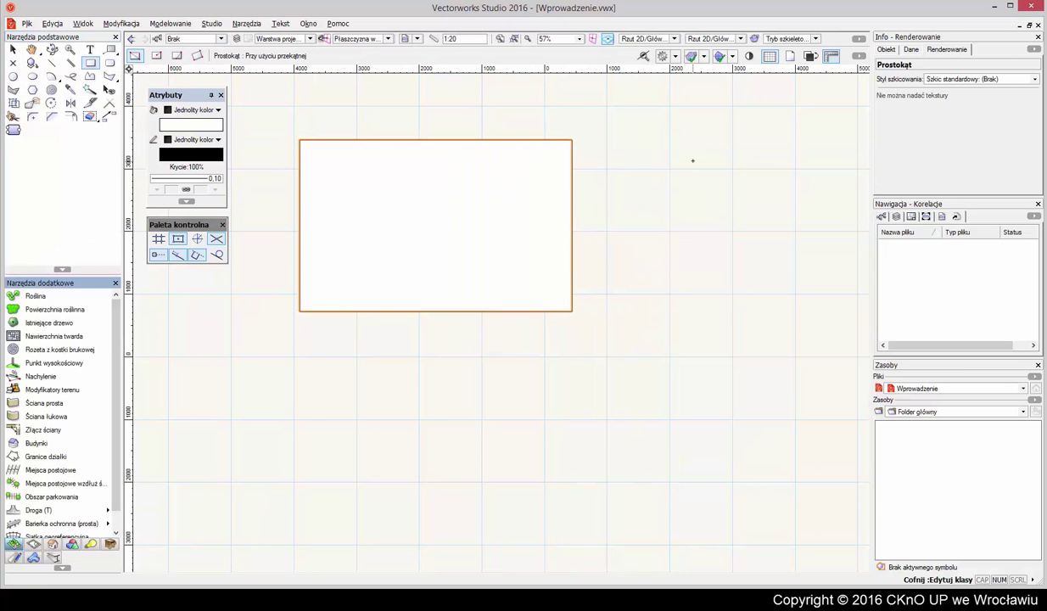